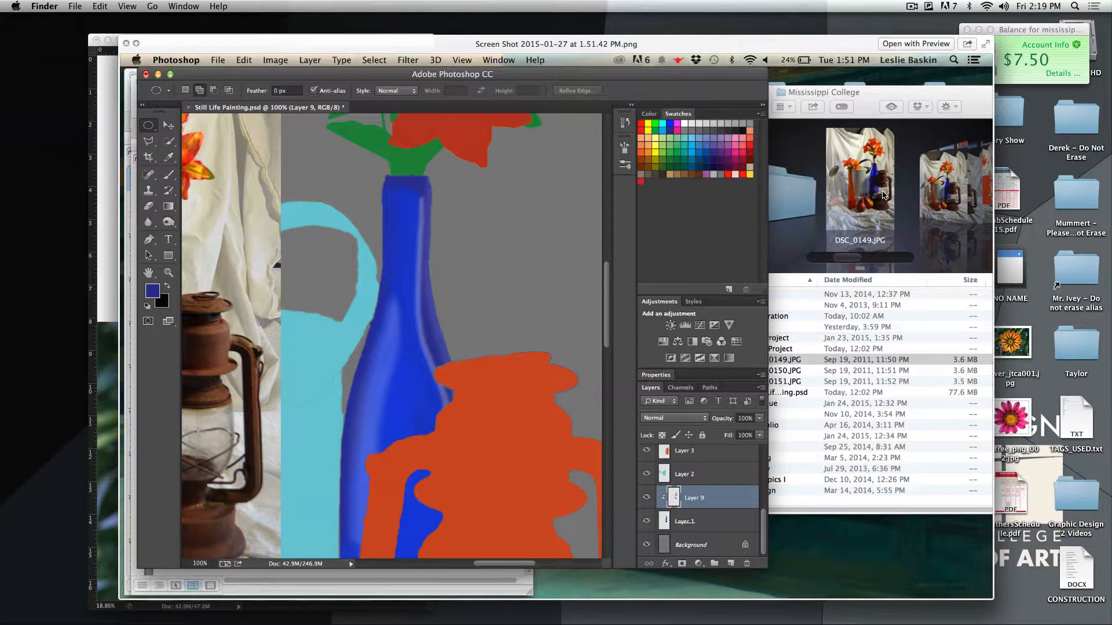
Step: Enlarge the Untitled-1 document window to show empty space around the flower canvas
{"action": "key", "text": "space"}
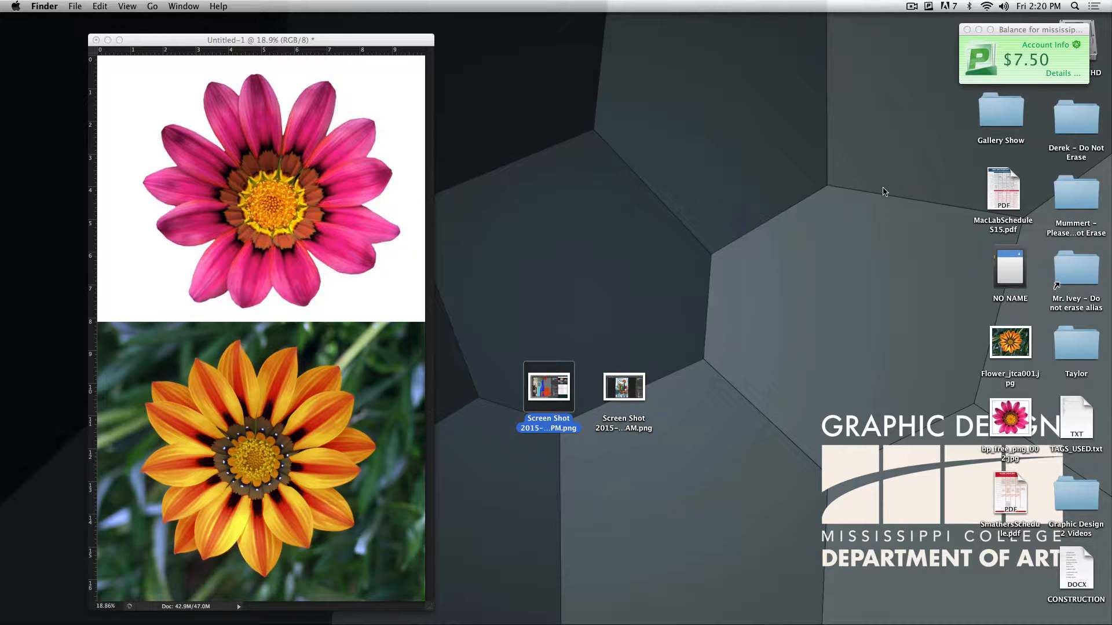
{"action": "left_click", "coordinate": [431, 612]}
{"action": "left_click_drag", "start_coordinate": [431, 609], "coordinate": [779, 582]}
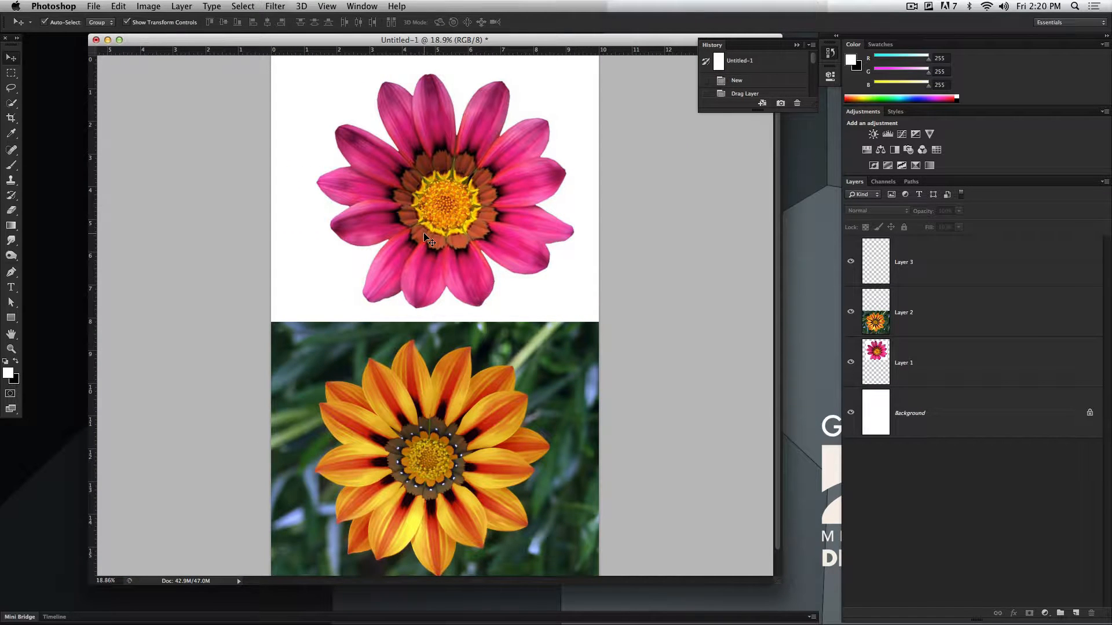
Step: Examine the pink and orange petal edges at 300%, and display the whole canvas in full-screen mode with the menu bar
{"action": "key", "text": "super+equal"}
{"action": "key", "text": "super+equal"}
{"action": "key", "text": "super+equal"}
{"action": "key", "text": "super+equal"}
{"action": "key", "text": "super+equal"}
{"action": "key", "text": "super+equal"}
{"action": "key", "text": "super+equal"}
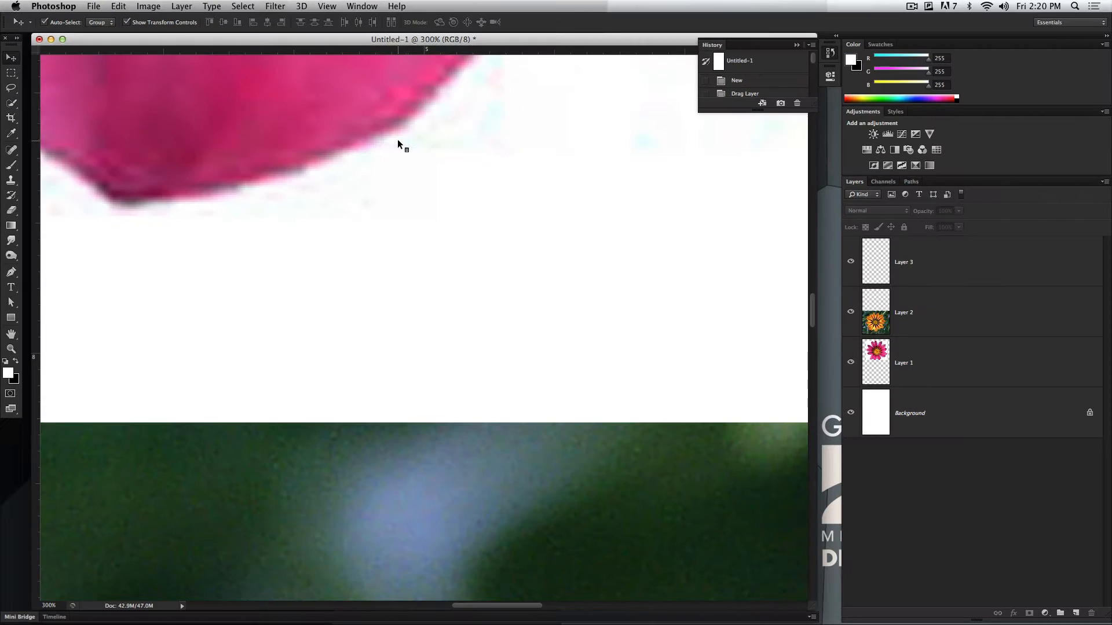
{"action": "scroll", "coordinate": [569, 495], "scroll_direction": "down", "scroll_amount": 10}
{"action": "scroll", "coordinate": [412, 256], "scroll_direction": "down", "scroll_amount": 10}
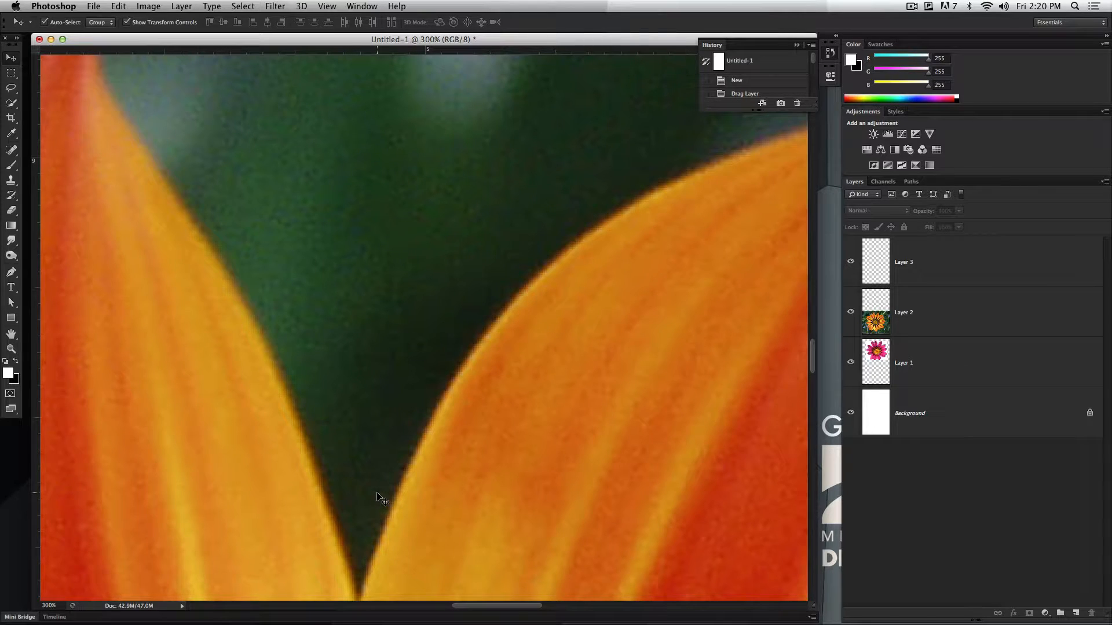
{"action": "key", "text": "super+0"}
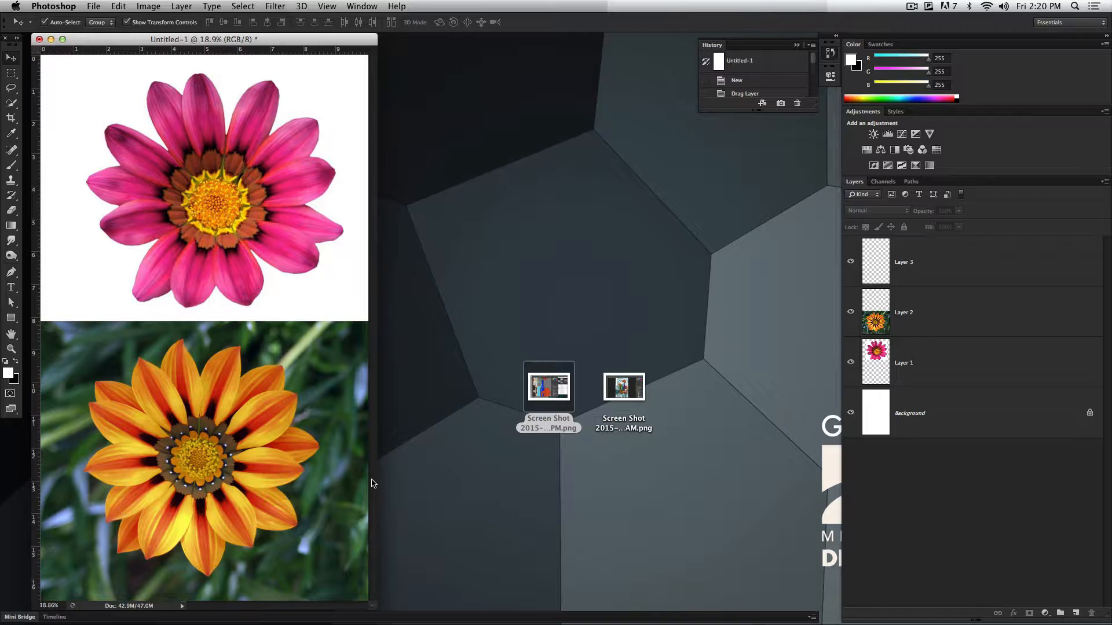
{"action": "key", "text": "f"}
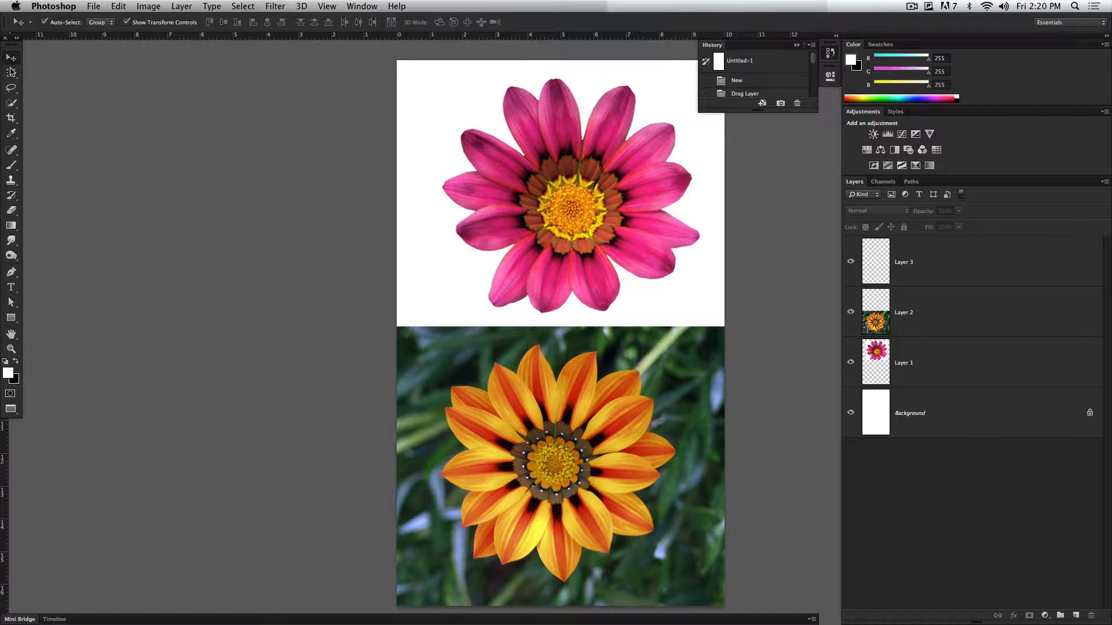
Step: Make Layer 3 active and set the Quick Selection tool to work without Auto-Enhance
{"action": "left_click", "coordinate": [970, 264]}
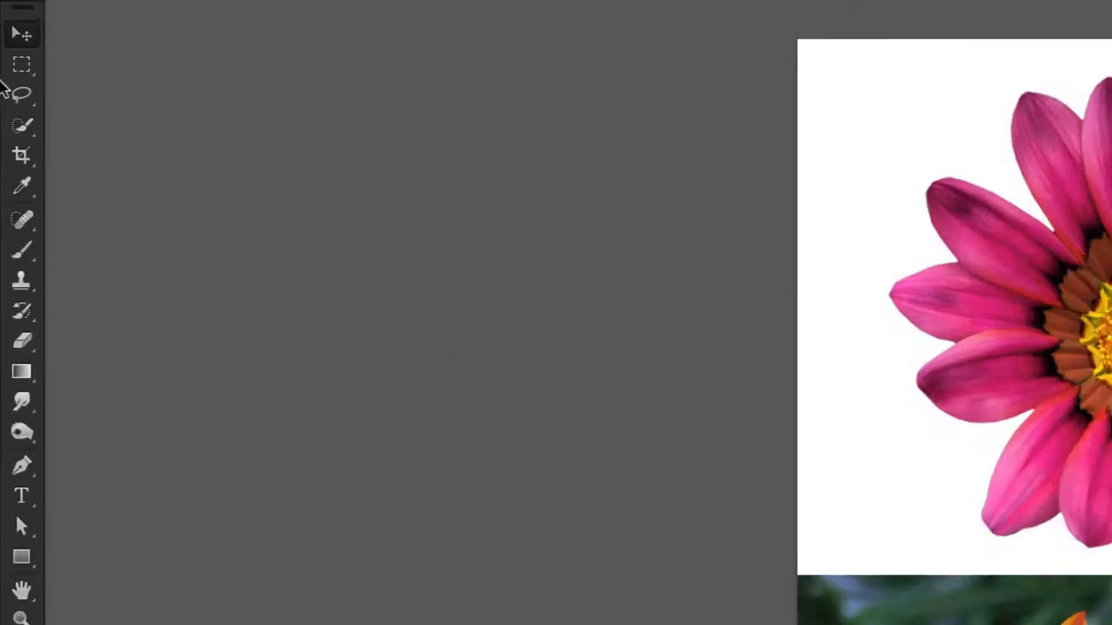
{"action": "left_click", "coordinate": [23, 125]}
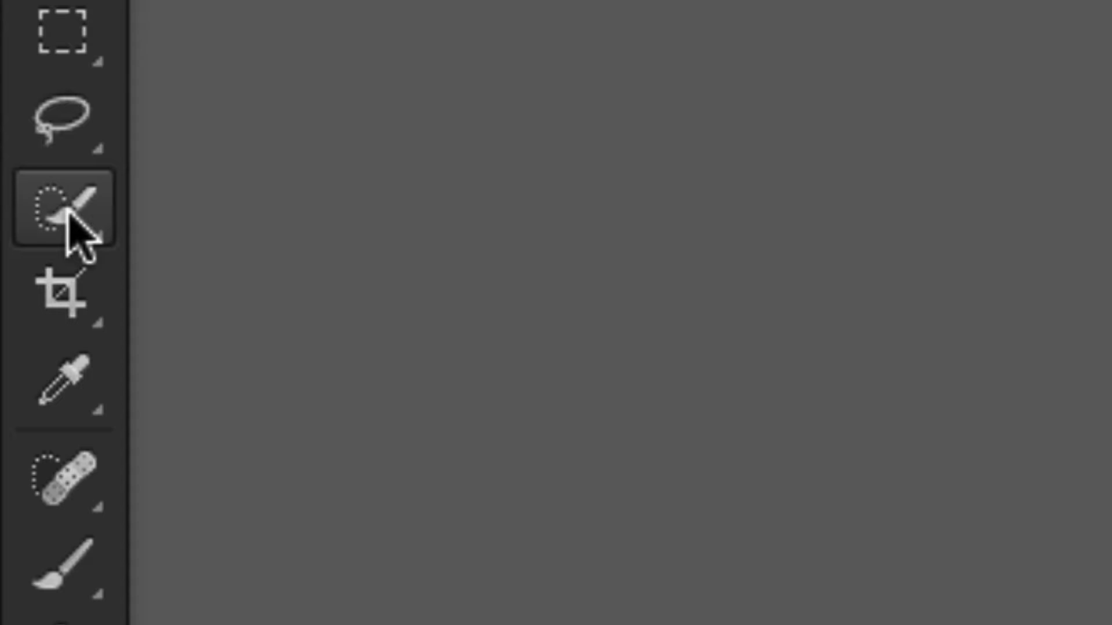
{"action": "mouse_move", "coordinate": [67, 209]}
{"action": "left_mouse_down"}
{"action": "mouse_move", "coordinate": [275, 231]}
{"action": "mouse_move", "coordinate": [276, 200]}
{"action": "left_mouse_up"}
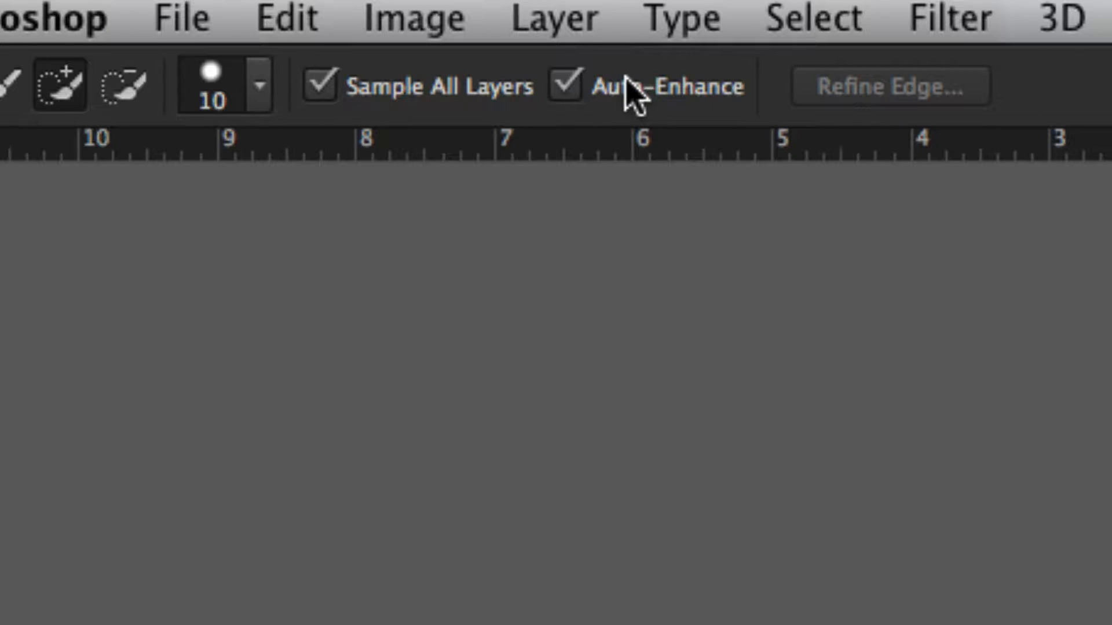
{"action": "left_click", "coordinate": [579, 97]}
{"action": "left_click", "coordinate": [571, 94]}
{"action": "left_click", "coordinate": [579, 96]}
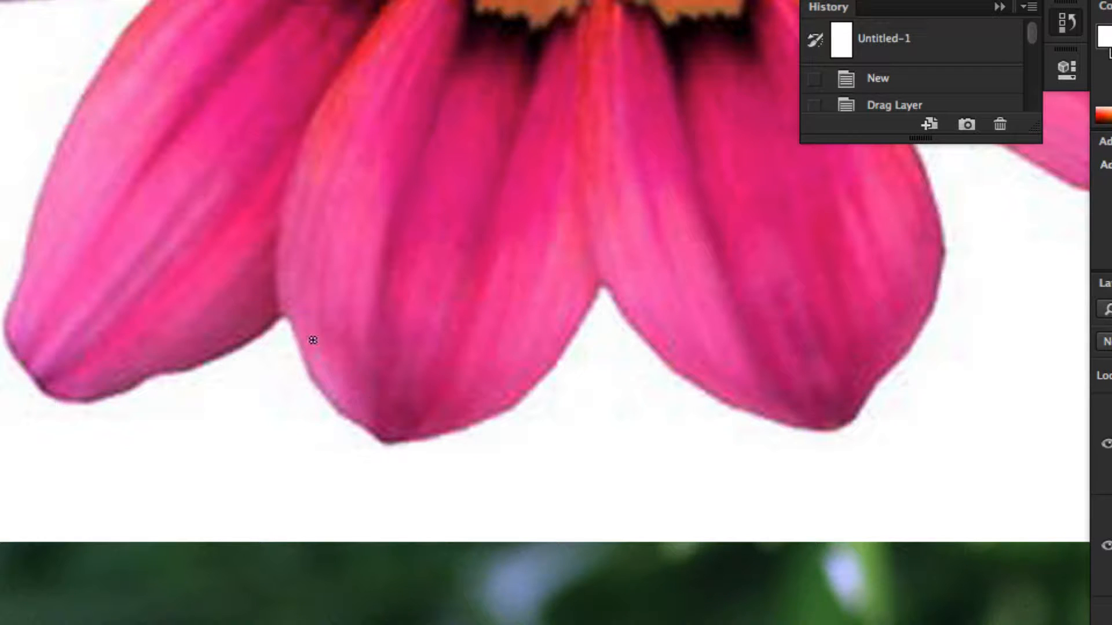
Step: Try selecting the two bottom petals of the pink flower without Auto-Enhance, and clear that selection
{"action": "mouse_move", "coordinate": [292, 302]}
{"action": "left_mouse_down"}
{"action": "mouse_move", "coordinate": [330, 368]}
{"action": "mouse_move", "coordinate": [360, 391]}
{"action": "mouse_move", "coordinate": [422, 408]}
{"action": "mouse_move", "coordinate": [506, 381]}
{"action": "mouse_move", "coordinate": [546, 317]}
{"action": "left_mouse_up"}
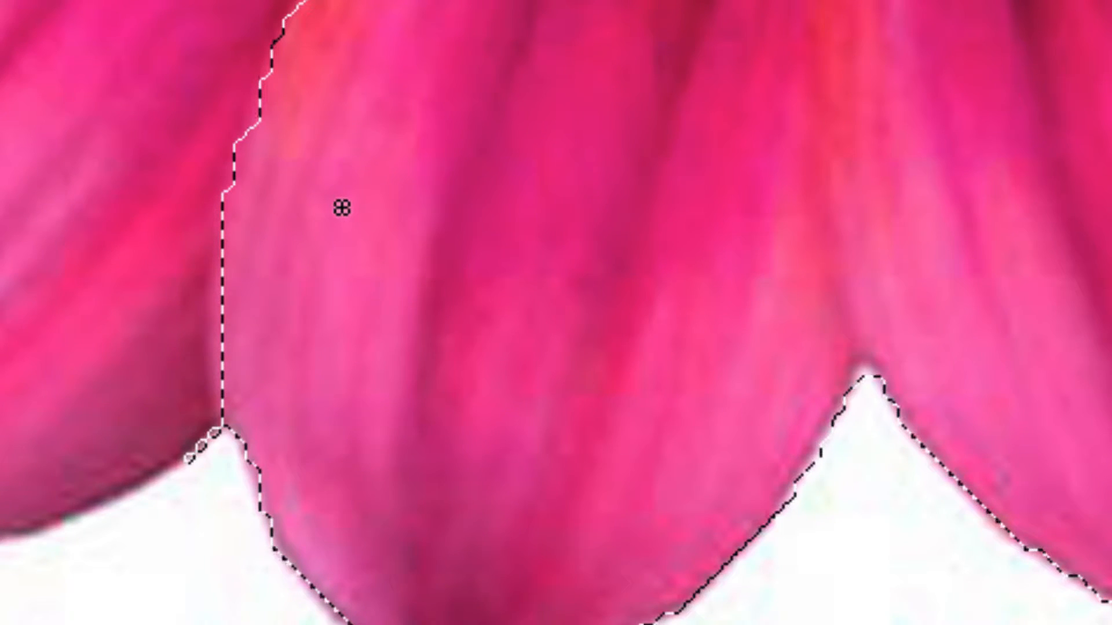
{"action": "left_click", "coordinate": [342, 207]}
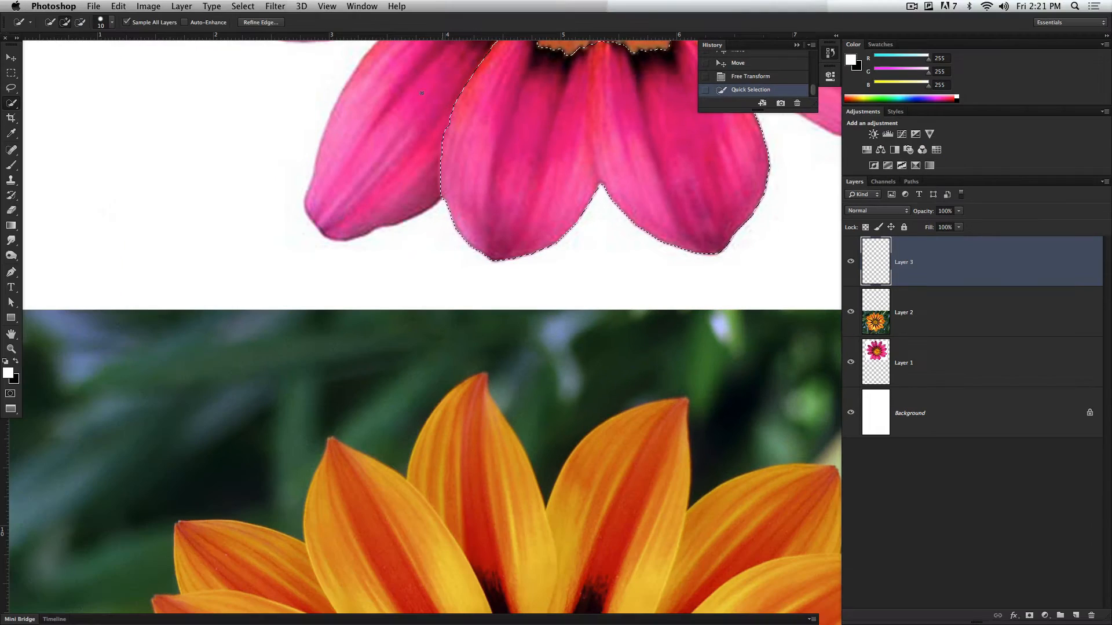
{"action": "key", "text": "super+d"}
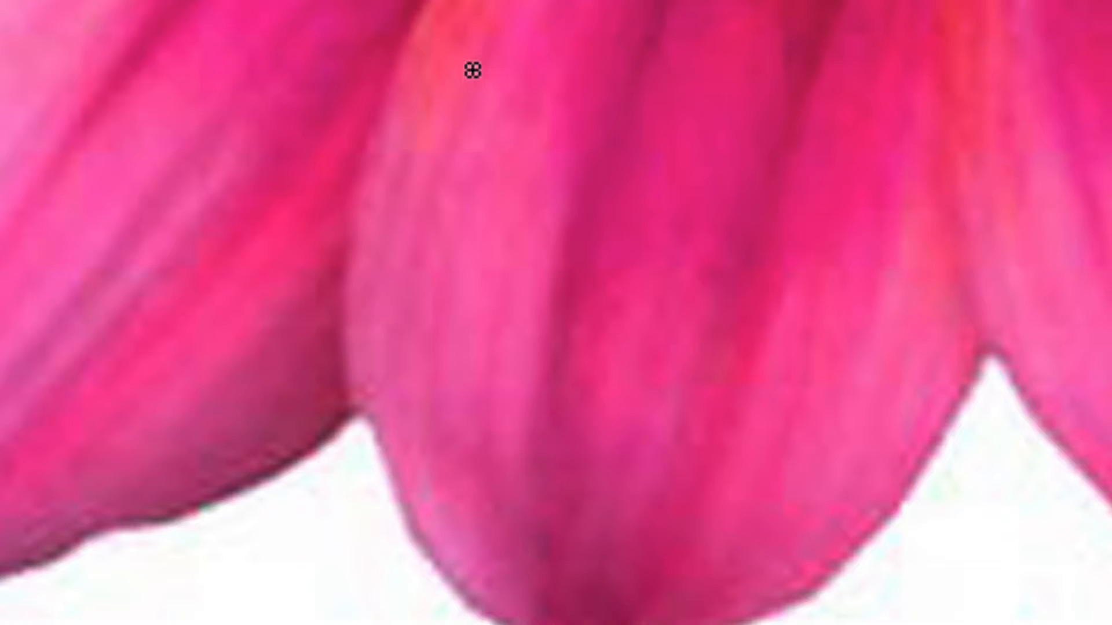
Step: Select the two bottom petals of the pink flower using Quick Selection with Auto-Enhance on
{"action": "mouse_move", "coordinate": [442, 196]}
{"action": "left_mouse_down"}
{"action": "mouse_move", "coordinate": [431, 306]}
{"action": "mouse_move", "coordinate": [452, 417]}
{"action": "mouse_move", "coordinate": [513, 489]}
{"action": "mouse_move", "coordinate": [644, 539]}
{"action": "mouse_move", "coordinate": [761, 500]}
{"action": "mouse_move", "coordinate": [834, 413]}
{"action": "left_mouse_up"}
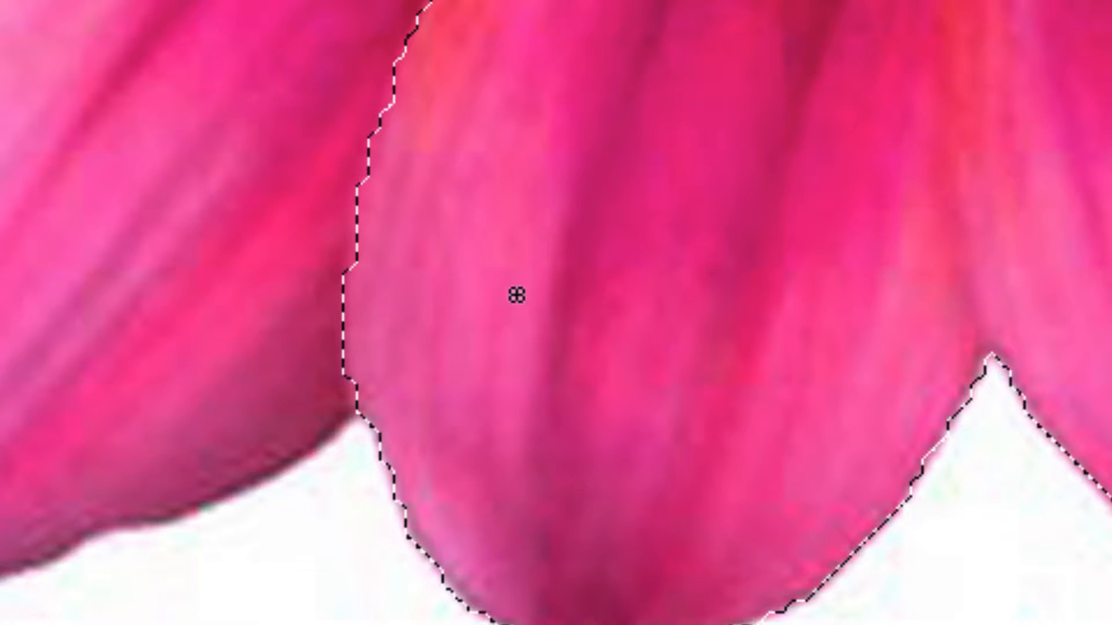
{"action": "left_click_drag", "start_coordinate": [465, 117], "coordinate": [421, 152]}
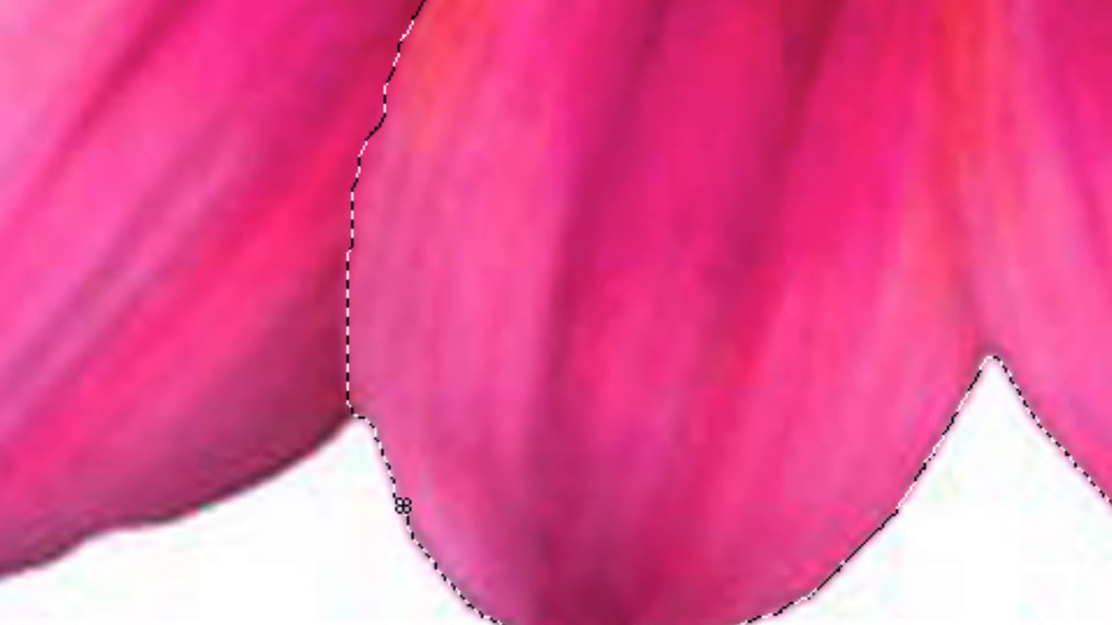
{"action": "scroll", "coordinate": [402, 506], "scroll_direction": "down", "scroll_amount": 3}
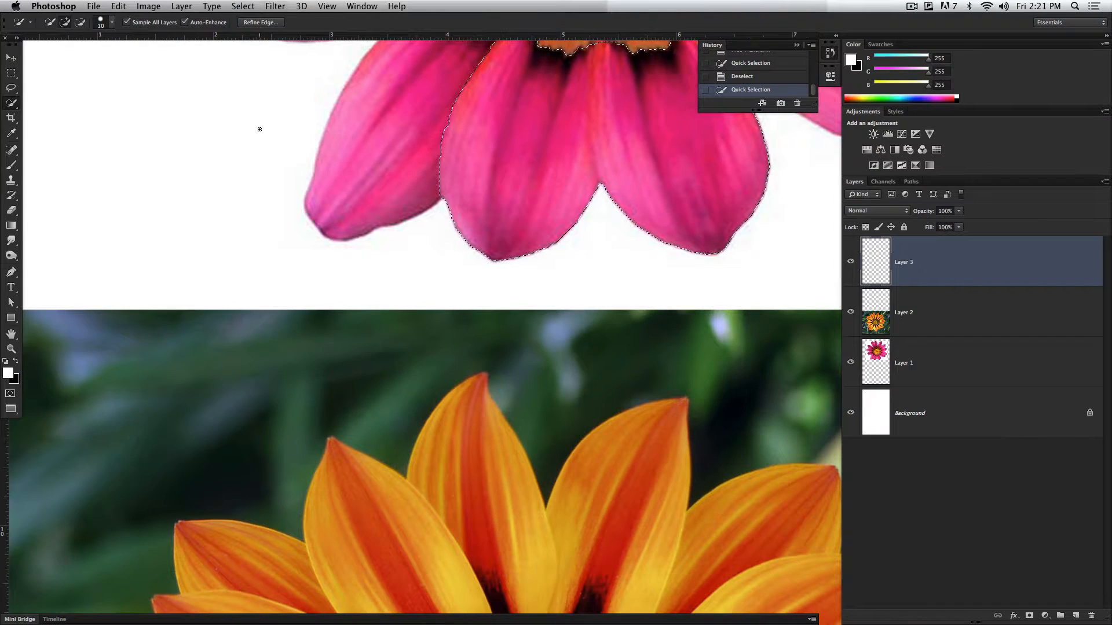
{"action": "scroll", "coordinate": [641, 261], "scroll_direction": "up", "scroll_amount": 5}
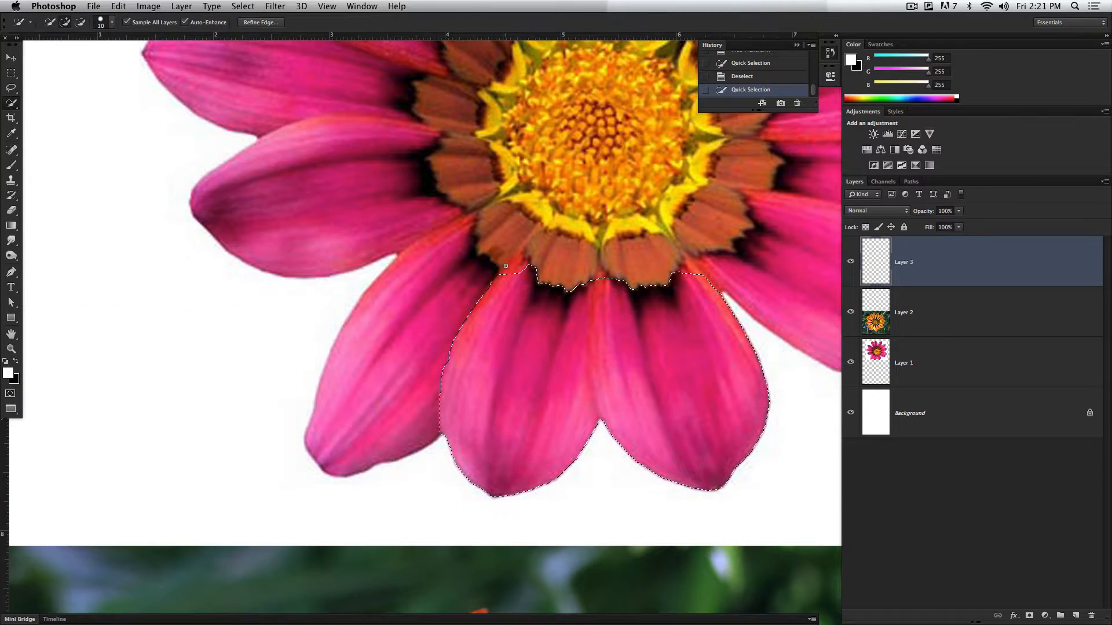
Step: Fill the selected petals with black on Layer 3 and deselect them
{"action": "right_click", "coordinate": [545, 347]}
{"action": "left_click", "coordinate": [623, 495]}
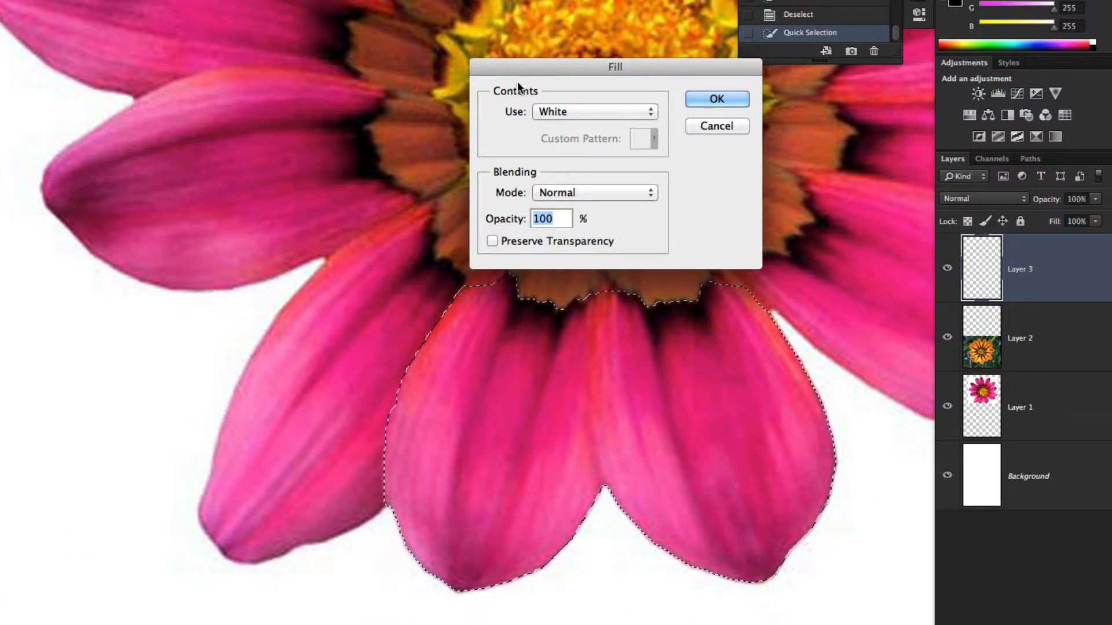
{"action": "left_click", "coordinate": [593, 144]}
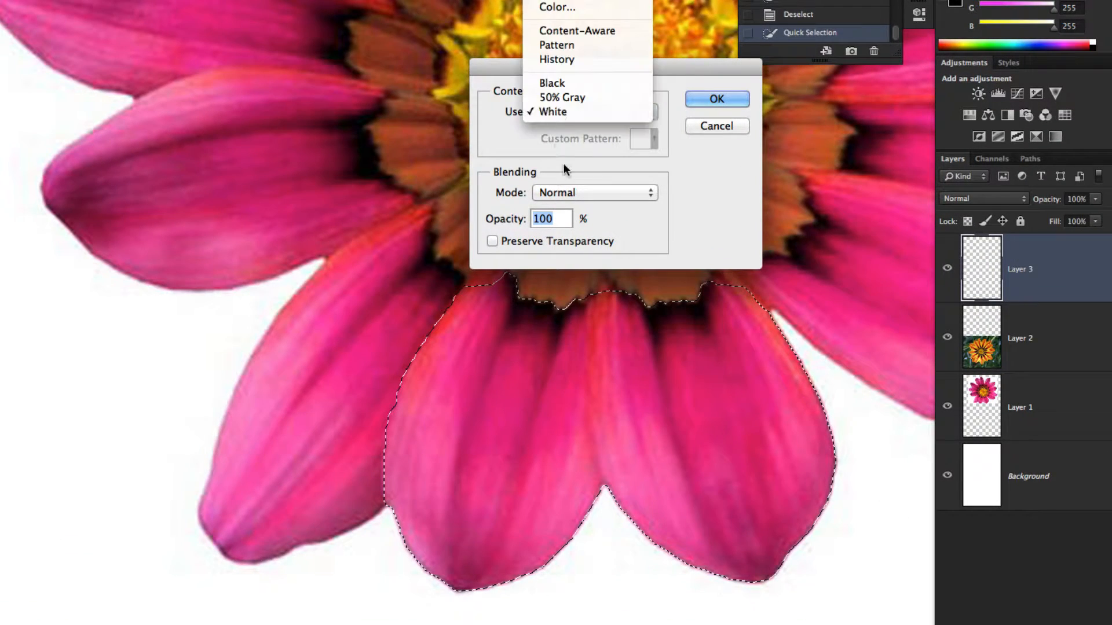
{"action": "left_click", "coordinate": [573, 122]}
{"action": "left_click", "coordinate": [747, 102]}
{"action": "key", "text": "super+d"}
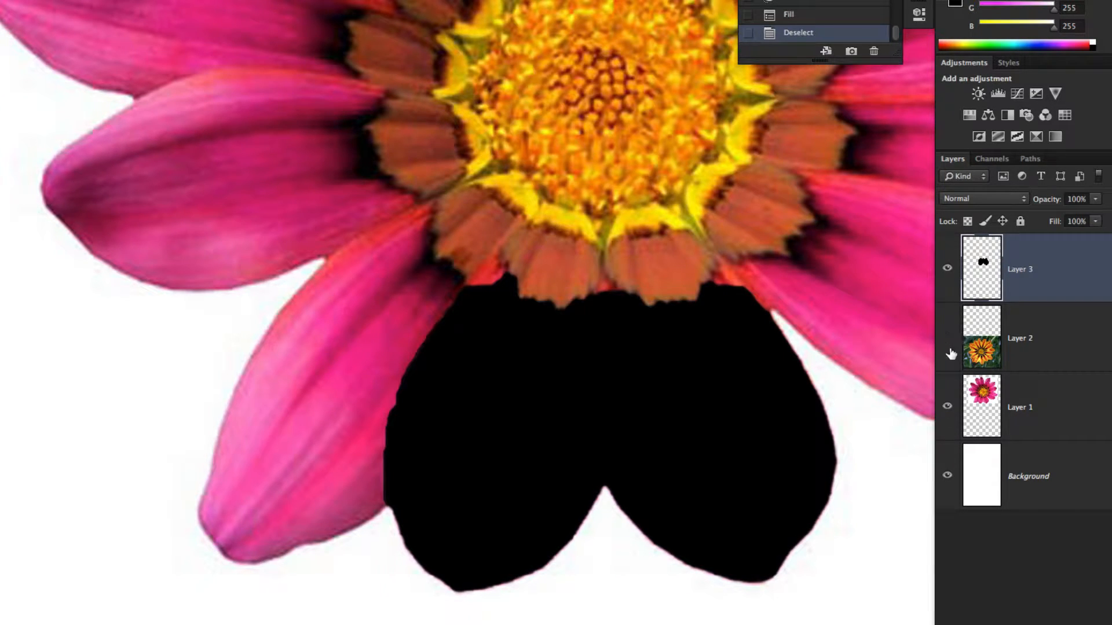
Step: Hide the pink flower layer and add a new layer clipped to the black petal shape
{"action": "left_click", "coordinate": [948, 406]}
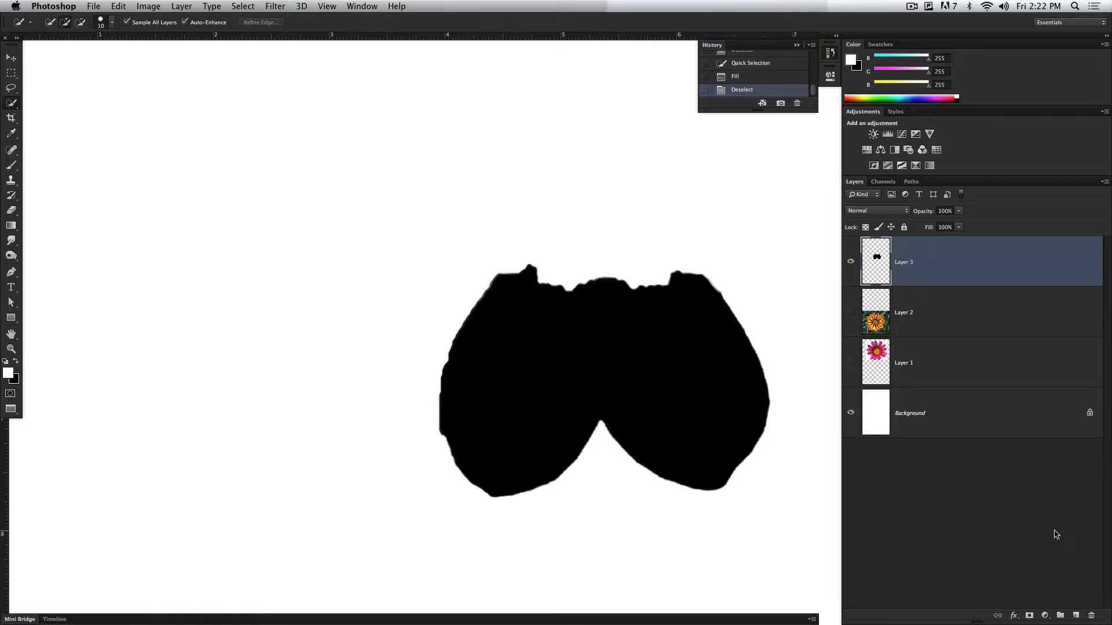
{"action": "left_click", "coordinate": [1077, 615]}
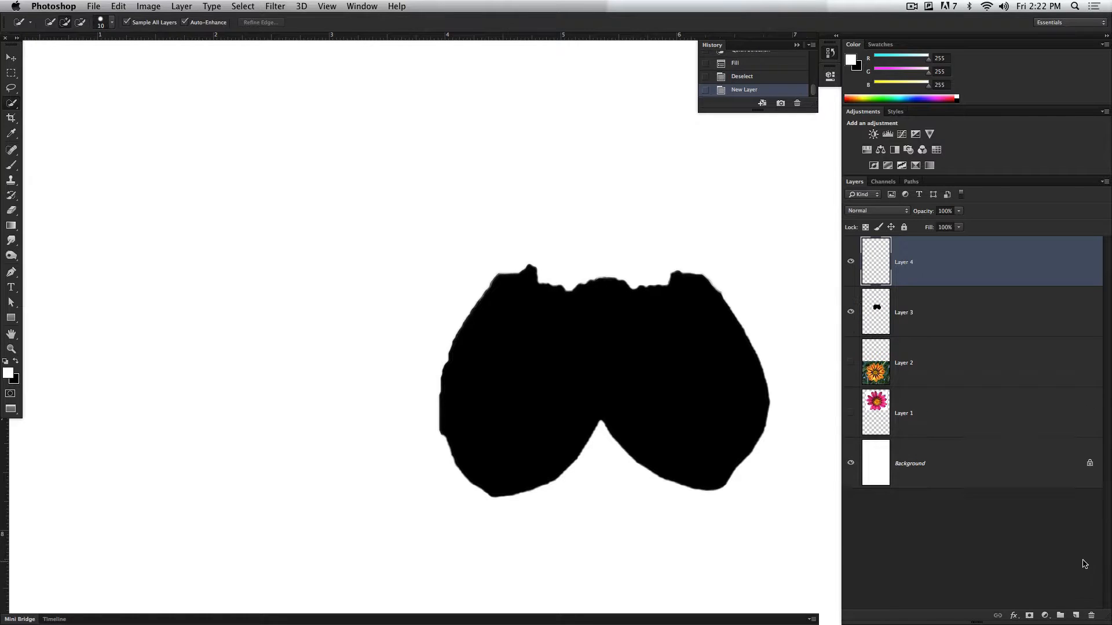
{"action": "left_click", "coordinate": [935, 285], "text": "alt"}
Step: Paint soft white strokes over the clipped petal shape with the Brush at 40% opacity and 100% flow
{"action": "left_click", "coordinate": [11, 165]}
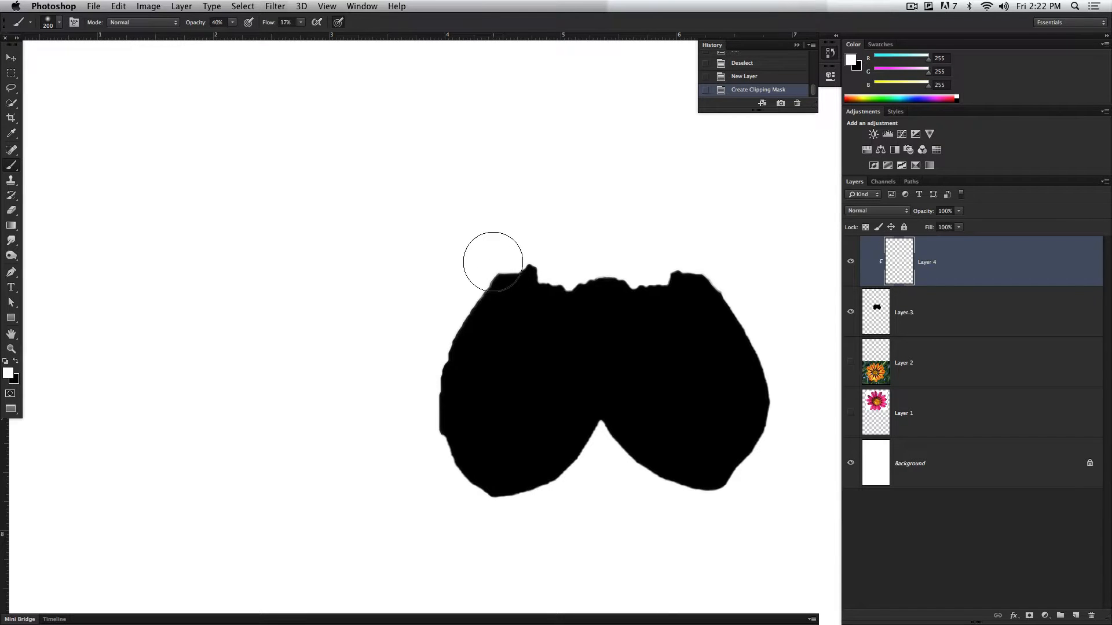
{"action": "left_click", "coordinate": [301, 22]}
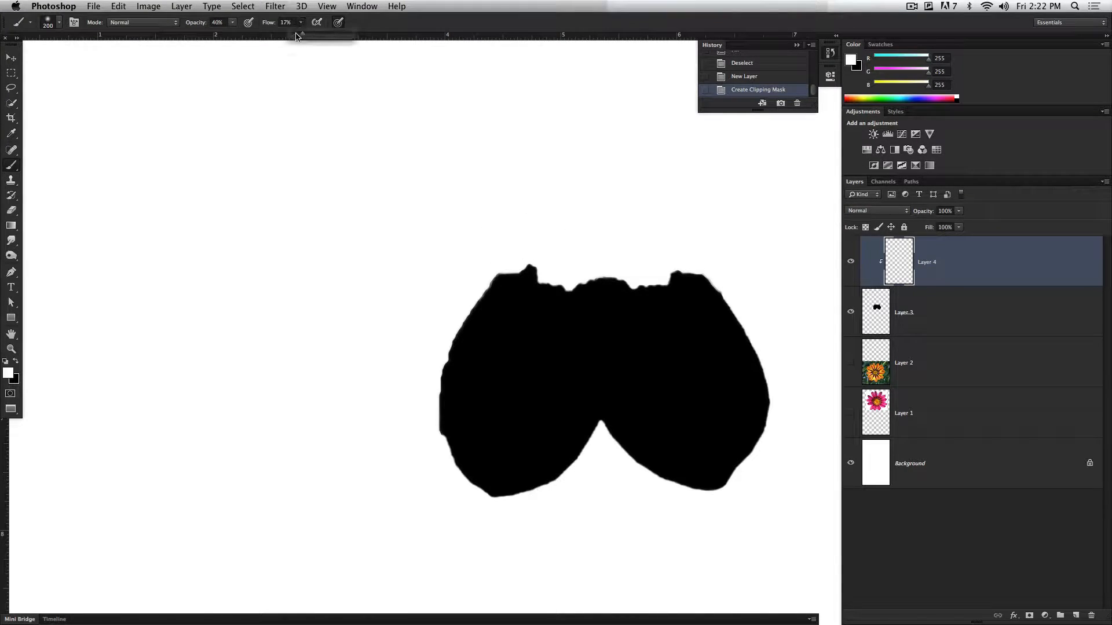
{"action": "left_click_drag", "start_coordinate": [297, 38], "coordinate": [357, 38]}
{"action": "mouse_move", "coordinate": [585, 286]}
{"action": "left_mouse_down"}
{"action": "mouse_move", "coordinate": [521, 298]}
{"action": "mouse_move", "coordinate": [377, 255]}
{"action": "left_mouse_up"}
{"action": "left_click_drag", "start_coordinate": [498, 278], "coordinate": [398, 298]}
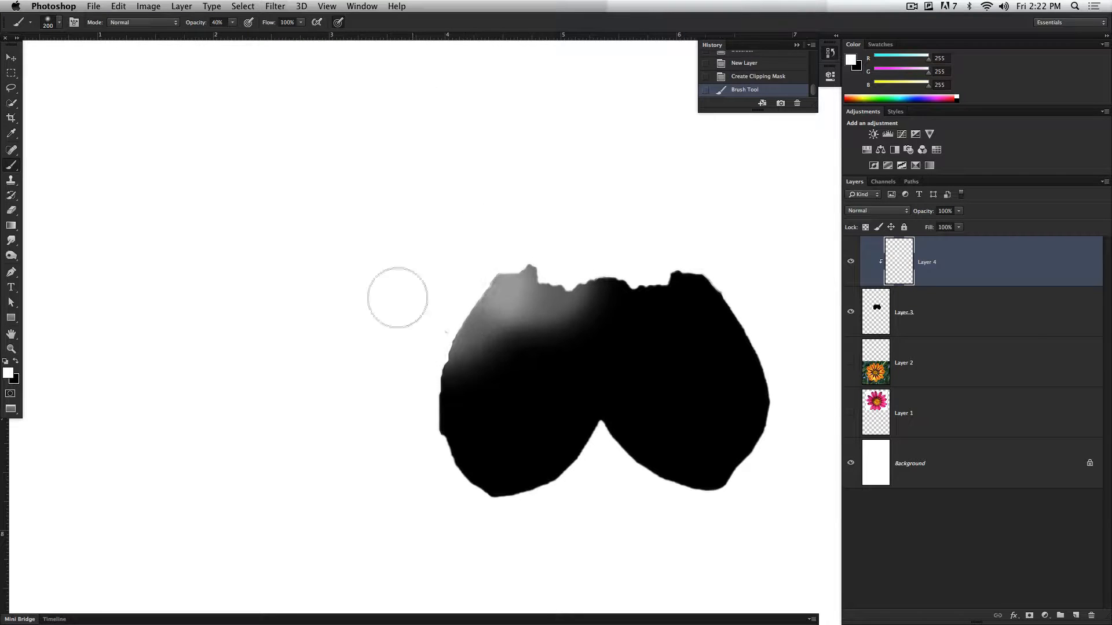
{"action": "mouse_move", "coordinate": [457, 341]}
{"action": "left_mouse_down"}
{"action": "mouse_move", "coordinate": [432, 405]}
{"action": "mouse_move", "coordinate": [762, 191]}
{"action": "left_mouse_up"}
{"action": "mouse_move", "coordinate": [575, 259]}
{"action": "left_mouse_down"}
{"action": "mouse_move", "coordinate": [754, 302]}
{"action": "mouse_move", "coordinate": [774, 372]}
{"action": "mouse_move", "coordinate": [767, 457]}
{"action": "mouse_move", "coordinate": [673, 527]}
{"action": "mouse_move", "coordinate": [750, 328]}
{"action": "mouse_move", "coordinate": [719, 454]}
{"action": "mouse_move", "coordinate": [641, 372]}
{"action": "mouse_move", "coordinate": [689, 382]}
{"action": "left_mouse_up"}
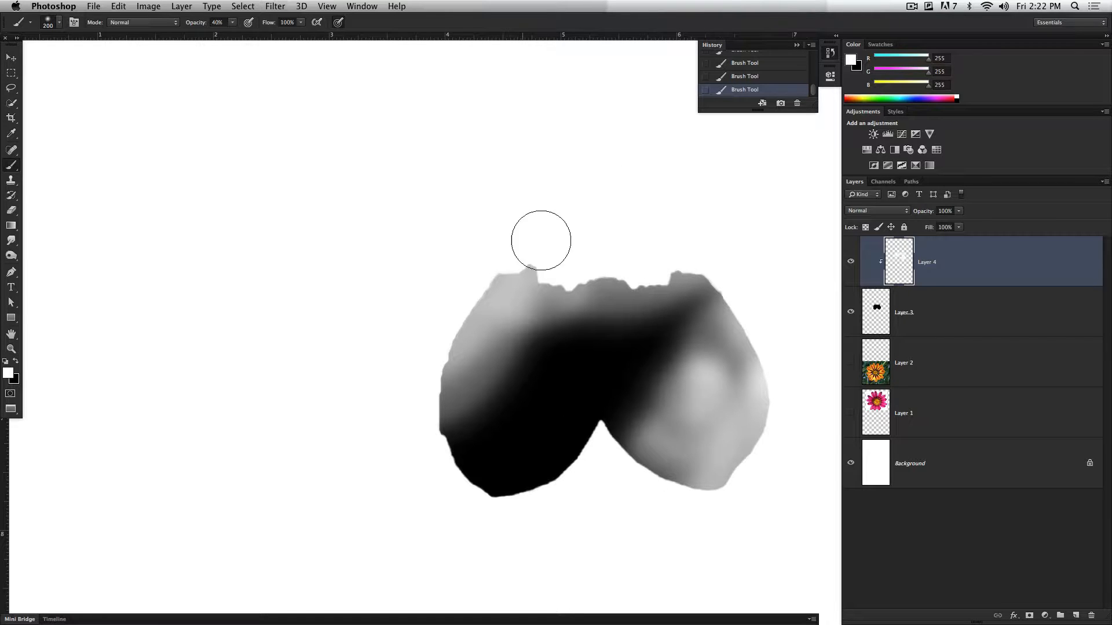
Step: Set the foreground to a pinkish red (R 255, G 32, B 88) and brush it over the clipped petal shape
{"action": "left_click", "coordinate": [948, 98]}
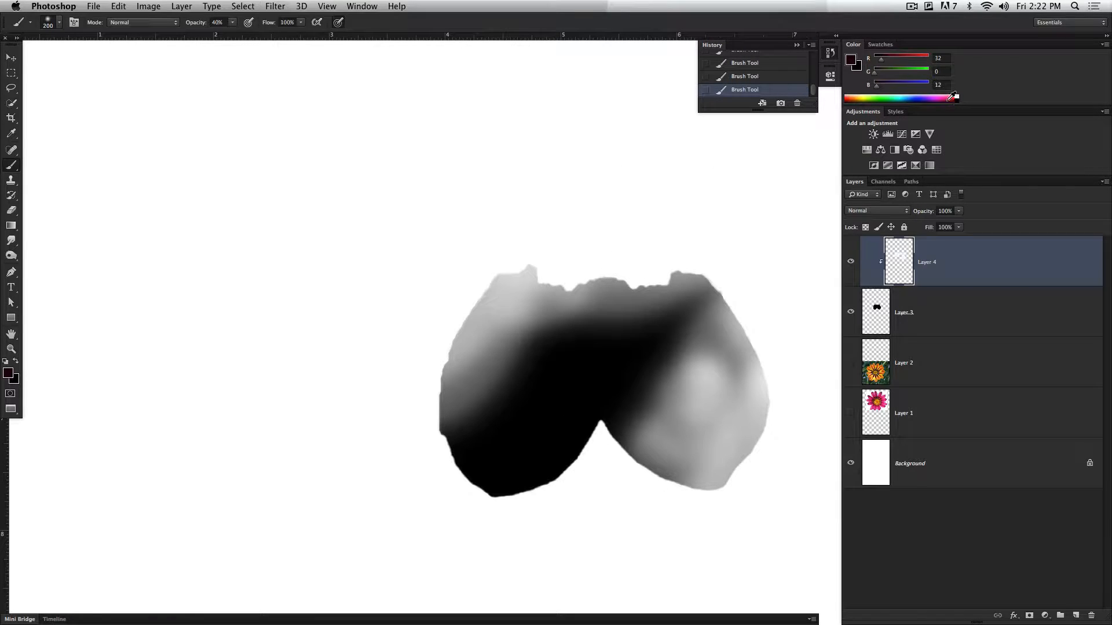
{"action": "left_click", "coordinate": [951, 96]}
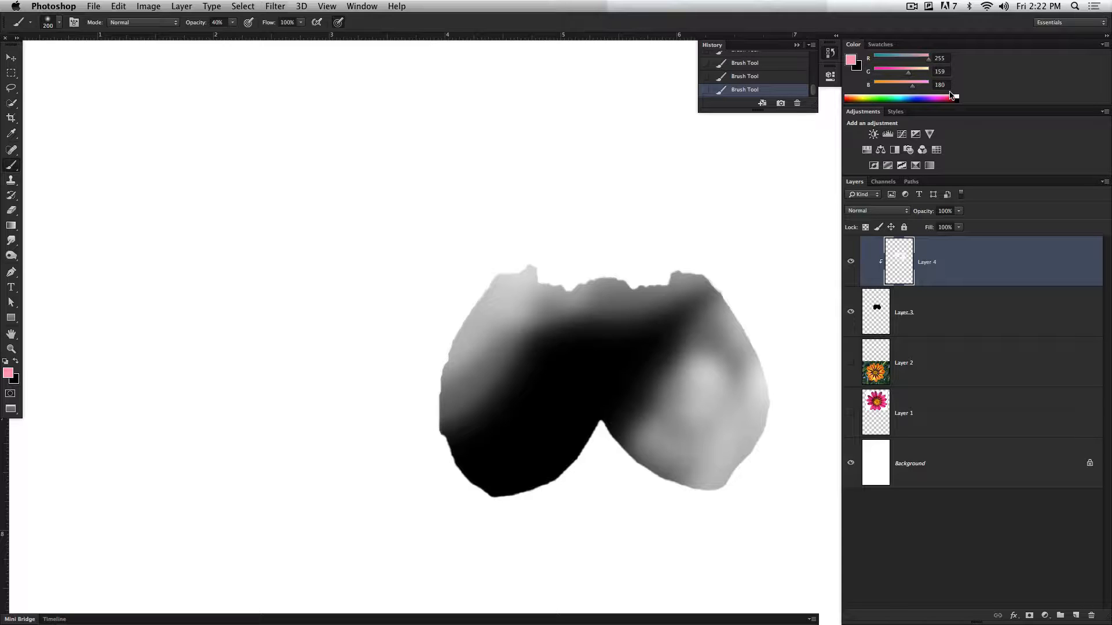
{"action": "left_click", "coordinate": [952, 96]}
{"action": "mouse_move", "coordinate": [521, 272]}
{"action": "left_mouse_down"}
{"action": "mouse_move", "coordinate": [658, 246]}
{"action": "mouse_move", "coordinate": [735, 306]}
{"action": "mouse_move", "coordinate": [700, 484]}
{"action": "mouse_move", "coordinate": [498, 457]}
{"action": "mouse_move", "coordinate": [422, 367]}
{"action": "mouse_move", "coordinate": [466, 396]}
{"action": "mouse_move", "coordinate": [518, 379]}
{"action": "mouse_move", "coordinate": [531, 389]}
{"action": "mouse_move", "coordinate": [516, 477]}
{"action": "left_mouse_up"}
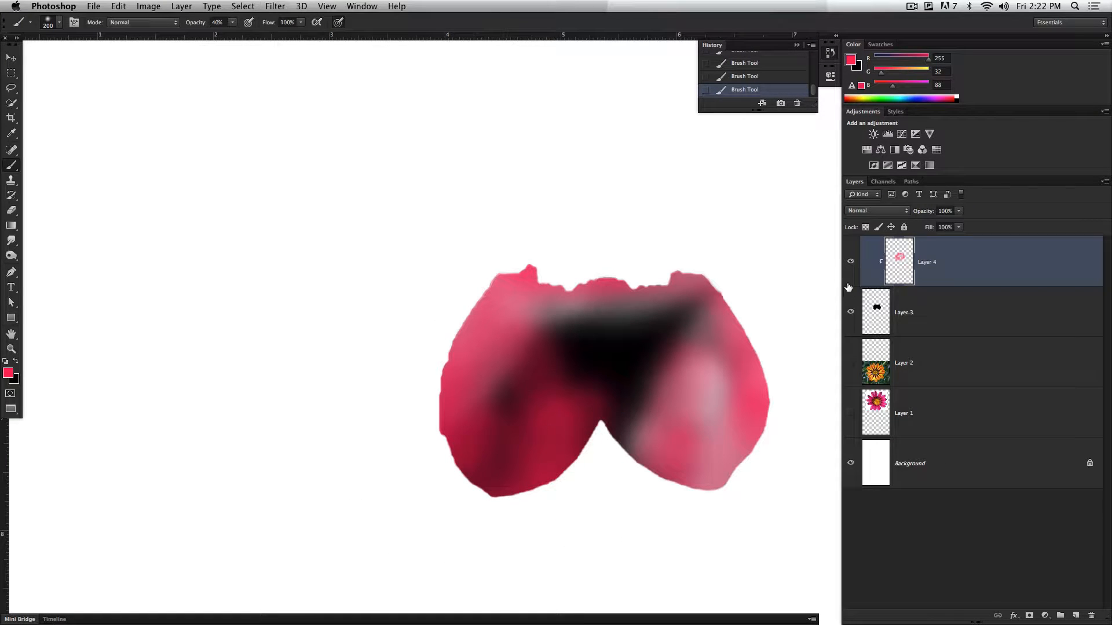
Step: Release the clipping mask on Layer 4 to check the full brushwork, and reapply it
{"action": "left_click", "coordinate": [943, 282], "text": "alt"}
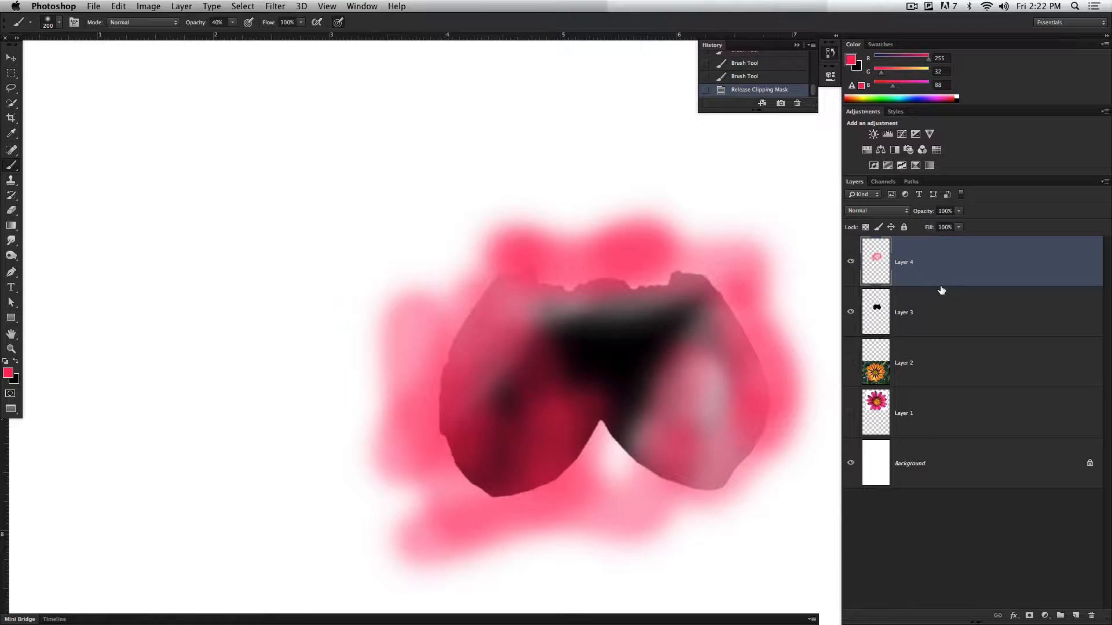
{"action": "left_click", "coordinate": [940, 285], "text": "alt"}
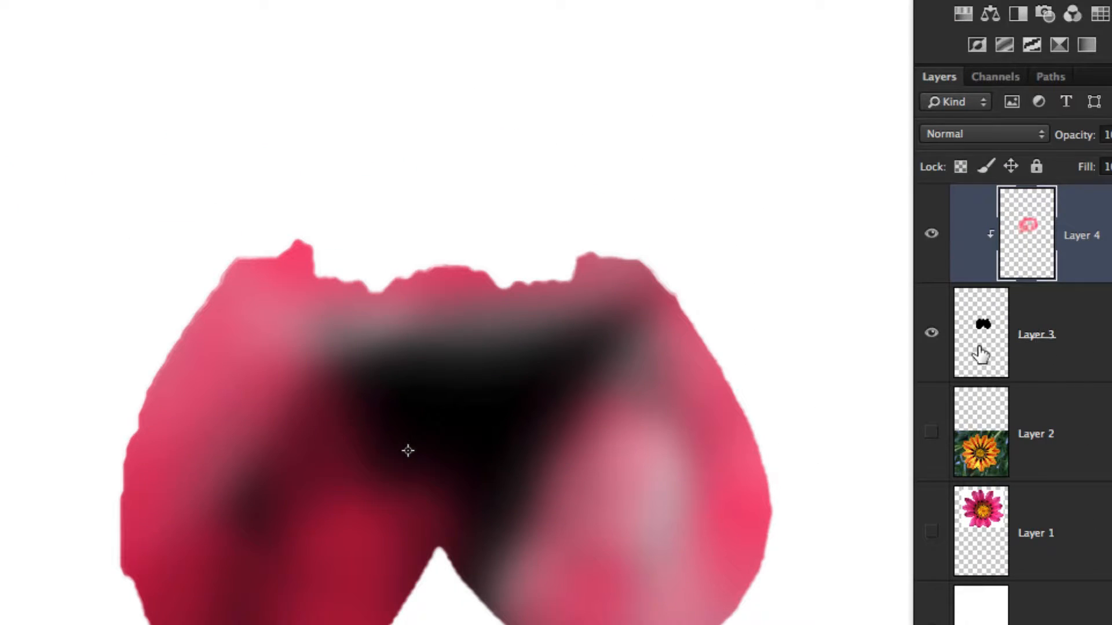
Step: Shrink the brush and paint on Layer 3 along the right petal's outer edge to smooth its outline
{"action": "left_click", "coordinate": [980, 354]}
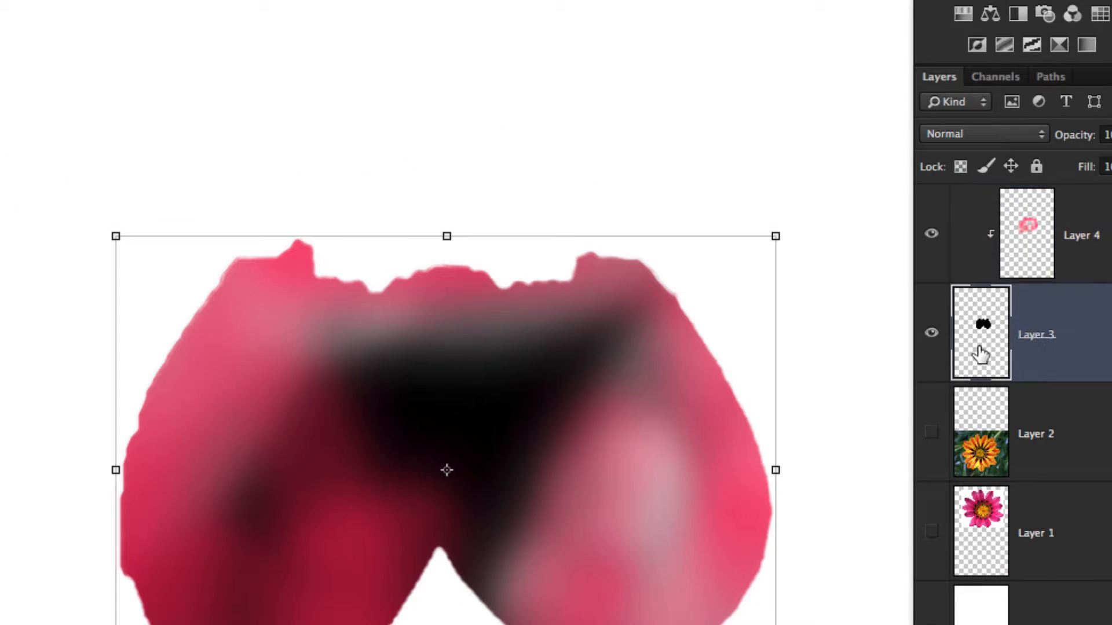
{"action": "key", "text": "b"}
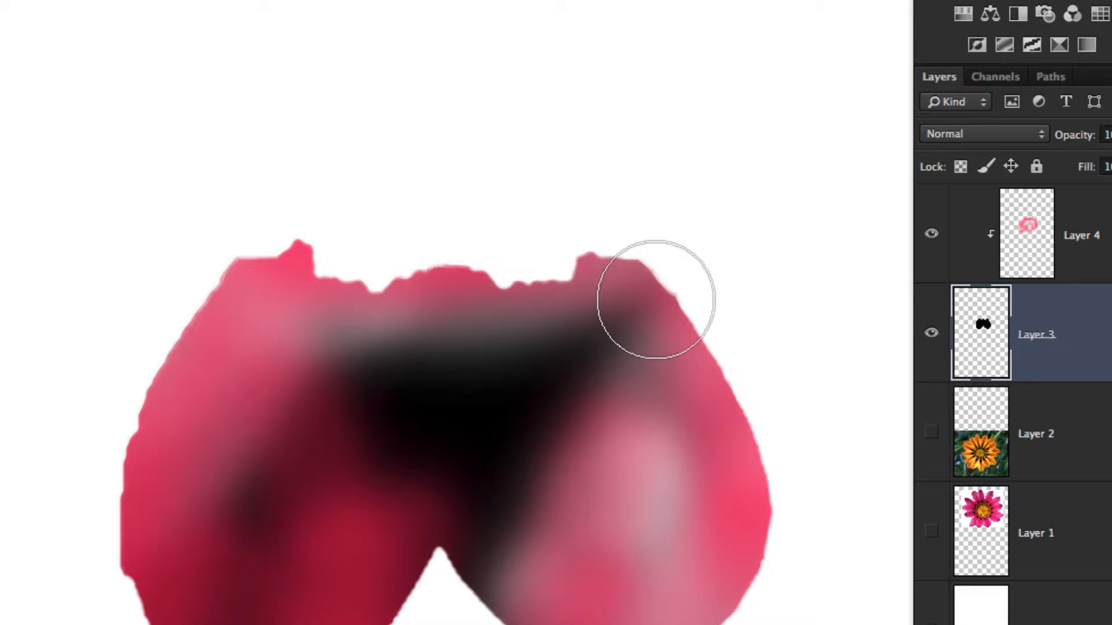
{"action": "key", "text": "]"}
{"action": "key", "text": "]"}
{"action": "key", "text": "["}
{"action": "key", "text": "["}
{"action": "key", "text": "["}
{"action": "key", "text": "["}
{"action": "key", "text": "["}
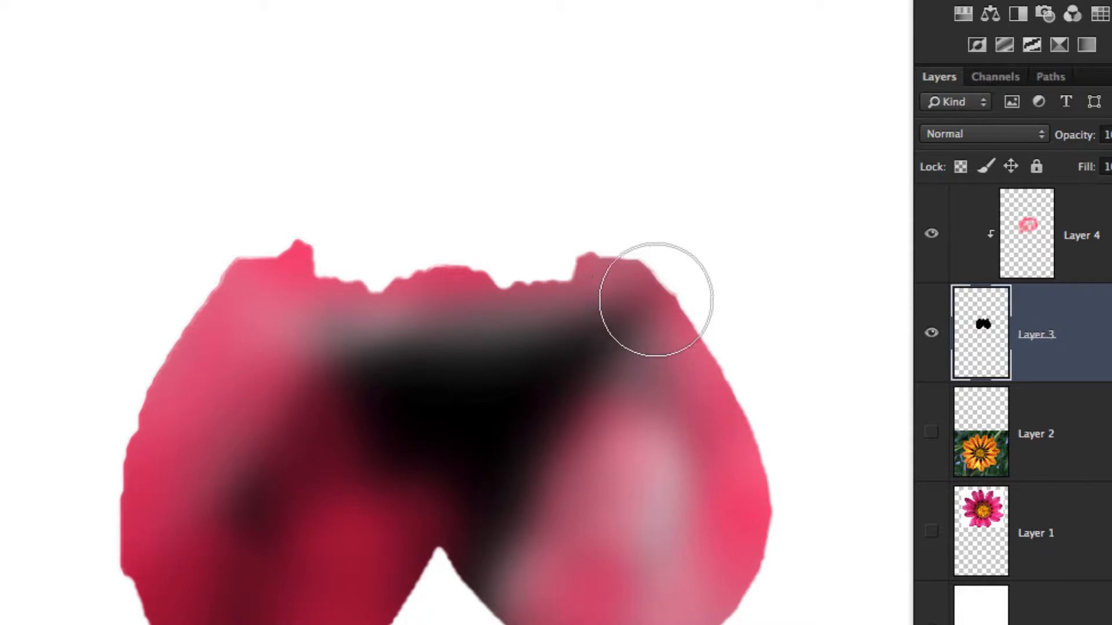
{"action": "key", "text": "["}
{"action": "key", "text": "["}
{"action": "key", "text": "["}
{"action": "key", "text": "["}
{"action": "key", "text": "["}
{"action": "key", "text": "["}
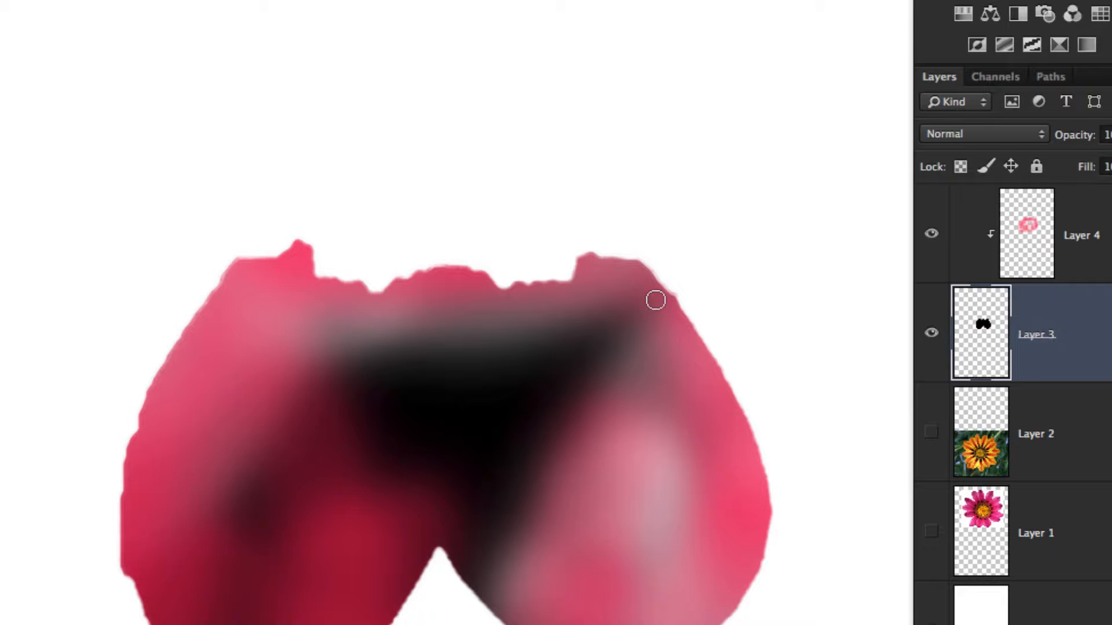
{"action": "left_click", "coordinate": [477, 404], "text": "alt"}
{"action": "mouse_move", "coordinate": [641, 270]}
{"action": "left_mouse_down"}
{"action": "mouse_move", "coordinate": [678, 304]}
{"action": "mouse_move", "coordinate": [637, 269]}
{"action": "mouse_move", "coordinate": [691, 328]}
{"action": "mouse_move", "coordinate": [746, 451]}
{"action": "left_mouse_up"}
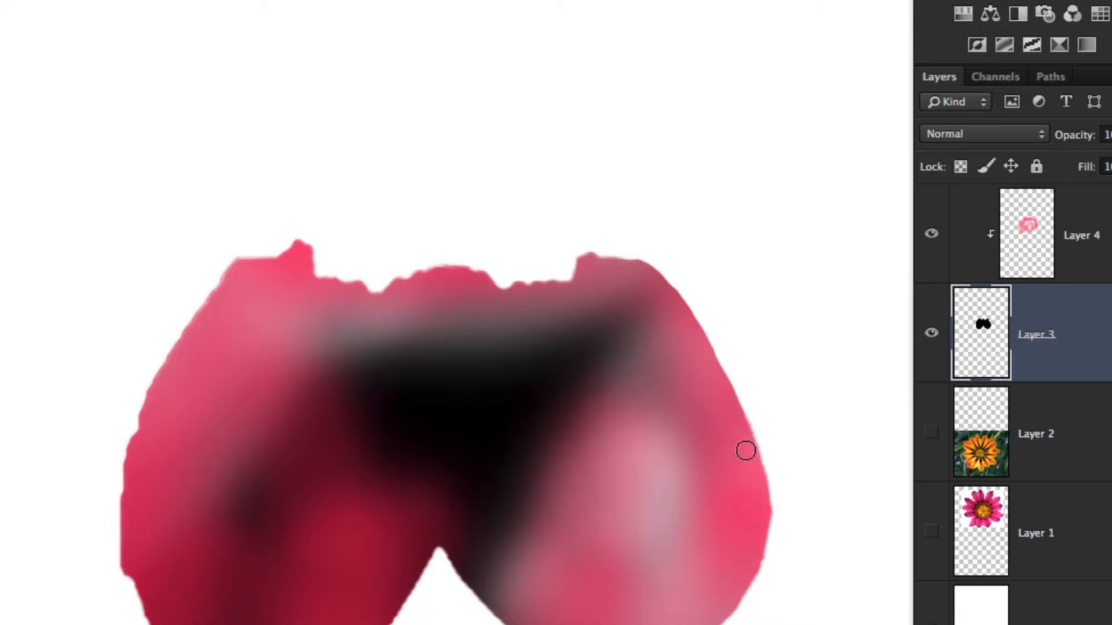
Step: Continue painting on Layer 3 around the right petal's lower edge to smooth it, and dab the notch between the petals
{"action": "left_click_drag", "start_coordinate": [761, 498], "coordinate": [766, 526]}
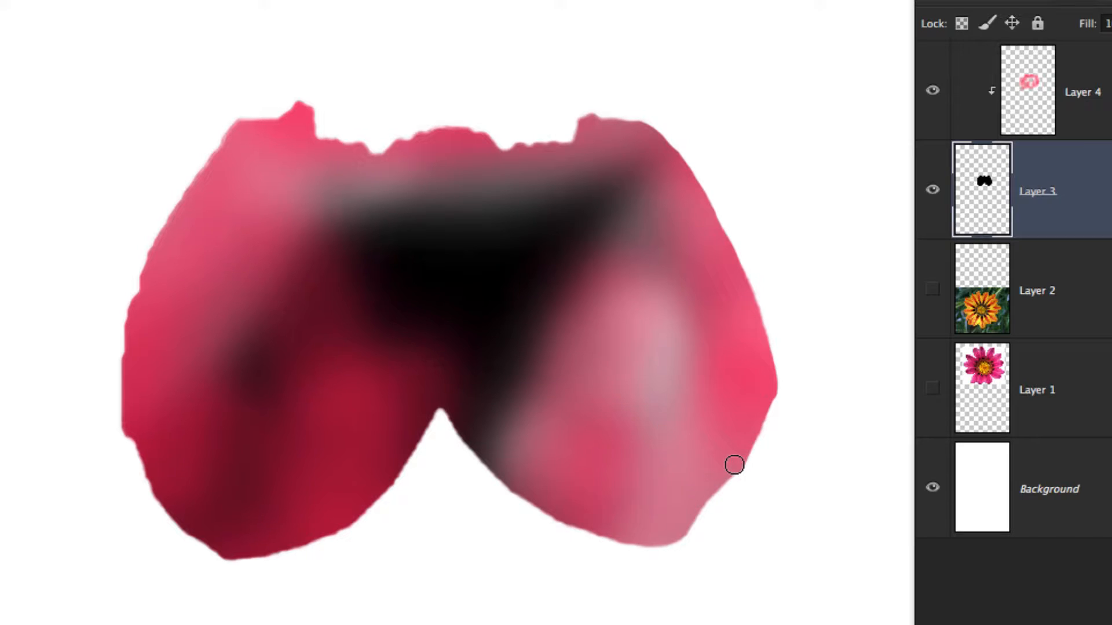
{"action": "mouse_move", "coordinate": [735, 464]}
{"action": "left_mouse_down"}
{"action": "mouse_move", "coordinate": [701, 544]}
{"action": "mouse_move", "coordinate": [668, 550]}
{"action": "mouse_move", "coordinate": [600, 528]}
{"action": "left_mouse_up"}
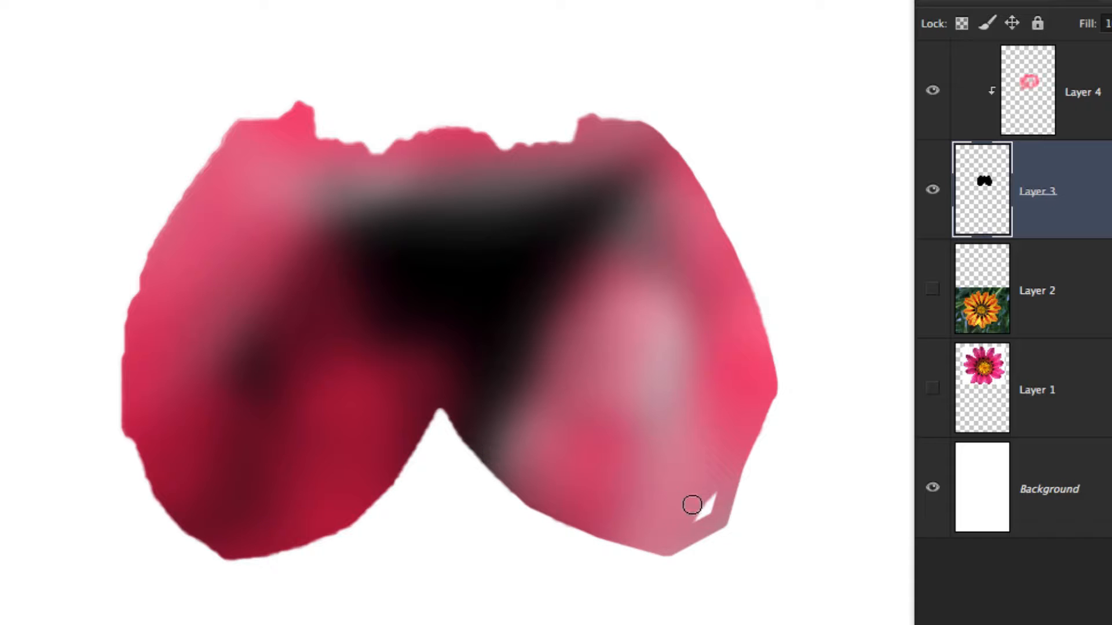
{"action": "left_click_drag", "start_coordinate": [692, 505], "coordinate": [700, 514]}
{"action": "mouse_move", "coordinate": [427, 422]}
{"action": "left_mouse_down"}
{"action": "mouse_move", "coordinate": [513, 427]}
{"action": "mouse_move", "coordinate": [436, 394]}
{"action": "left_mouse_up"}
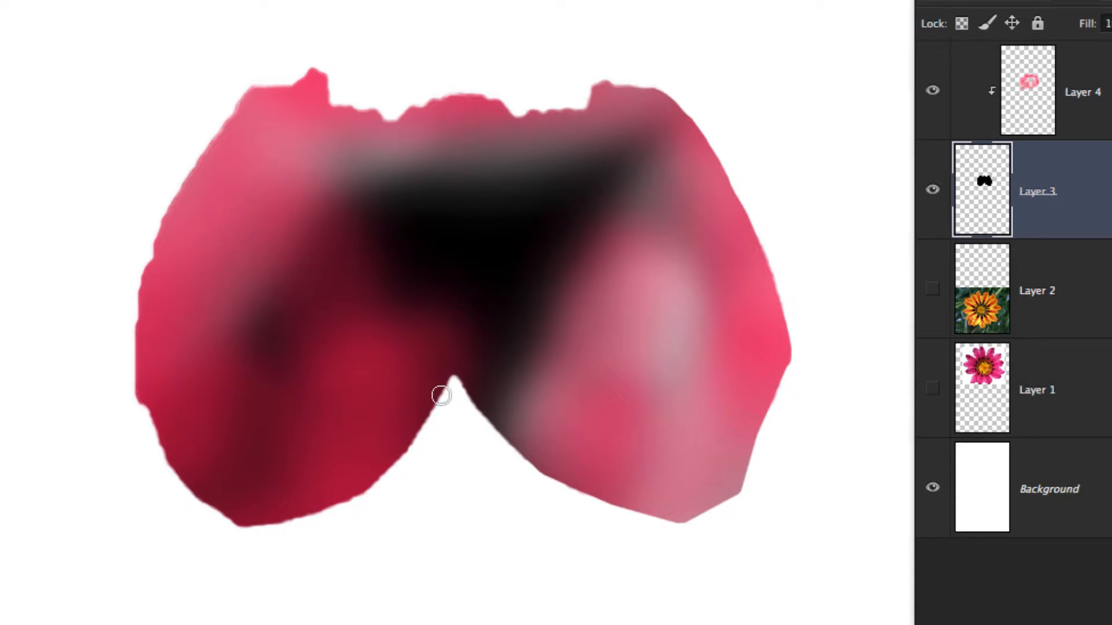
Step: Try a straight brush stroke down from the notch, undo it, and smooth the left petal's lower and outer edges on Layer 3
{"action": "left_click", "coordinate": [417, 539], "text": "shift"}
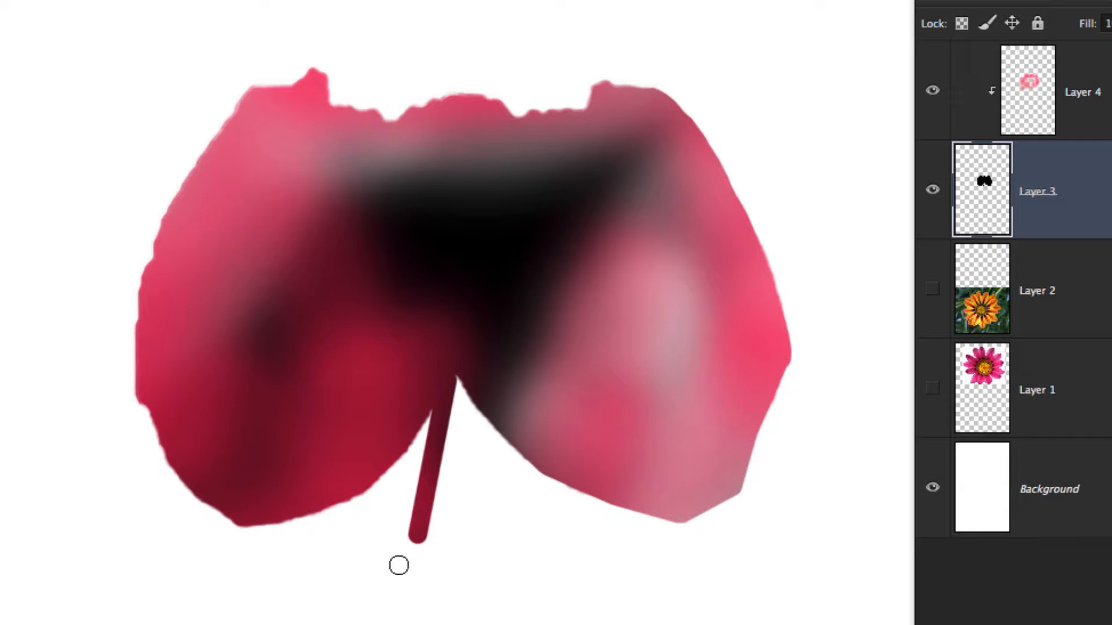
{"action": "key", "text": "ctrl+z"}
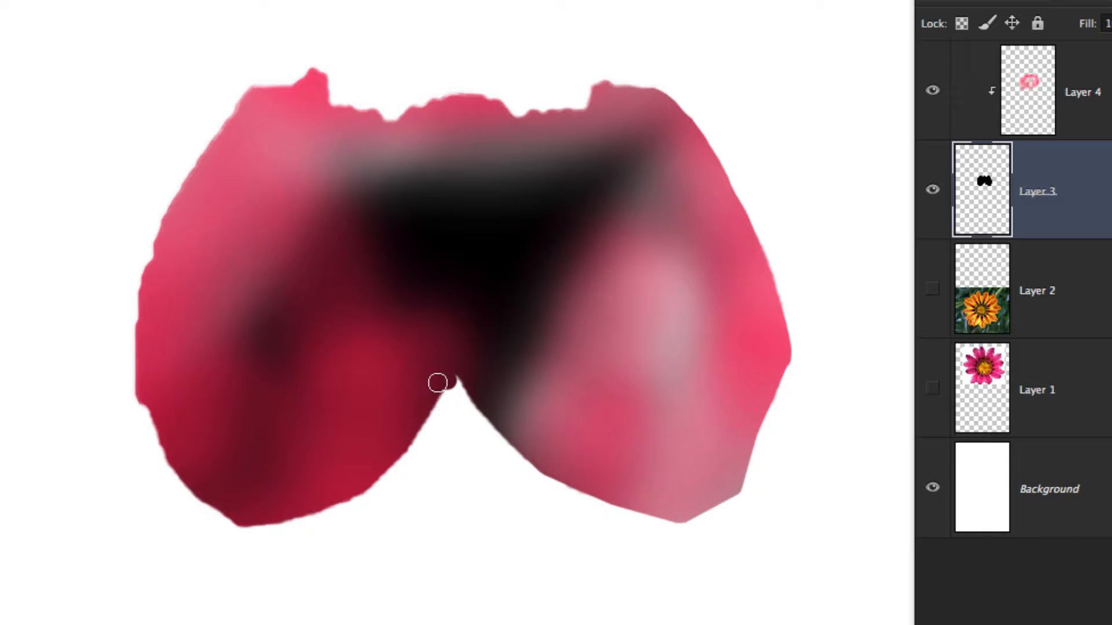
{"action": "mouse_move", "coordinate": [439, 388]}
{"action": "left_mouse_down"}
{"action": "mouse_move", "coordinate": [410, 446]}
{"action": "mouse_move", "coordinate": [391, 444]}
{"action": "mouse_move", "coordinate": [406, 454]}
{"action": "mouse_move", "coordinate": [381, 479]}
{"action": "mouse_move", "coordinate": [311, 514]}
{"action": "mouse_move", "coordinate": [231, 520]}
{"action": "mouse_move", "coordinate": [171, 451]}
{"action": "left_mouse_up"}
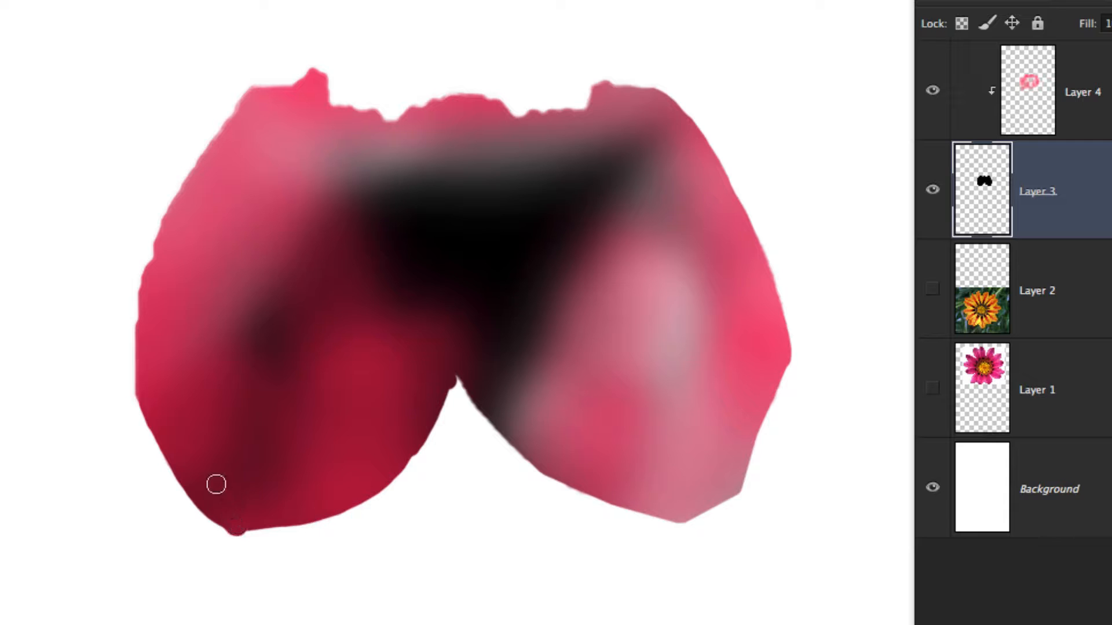
{"action": "mouse_move", "coordinate": [216, 484]}
{"action": "left_mouse_down"}
{"action": "mouse_move", "coordinate": [262, 529]}
{"action": "mouse_move", "coordinate": [231, 526]}
{"action": "mouse_move", "coordinate": [272, 521]}
{"action": "left_mouse_up"}
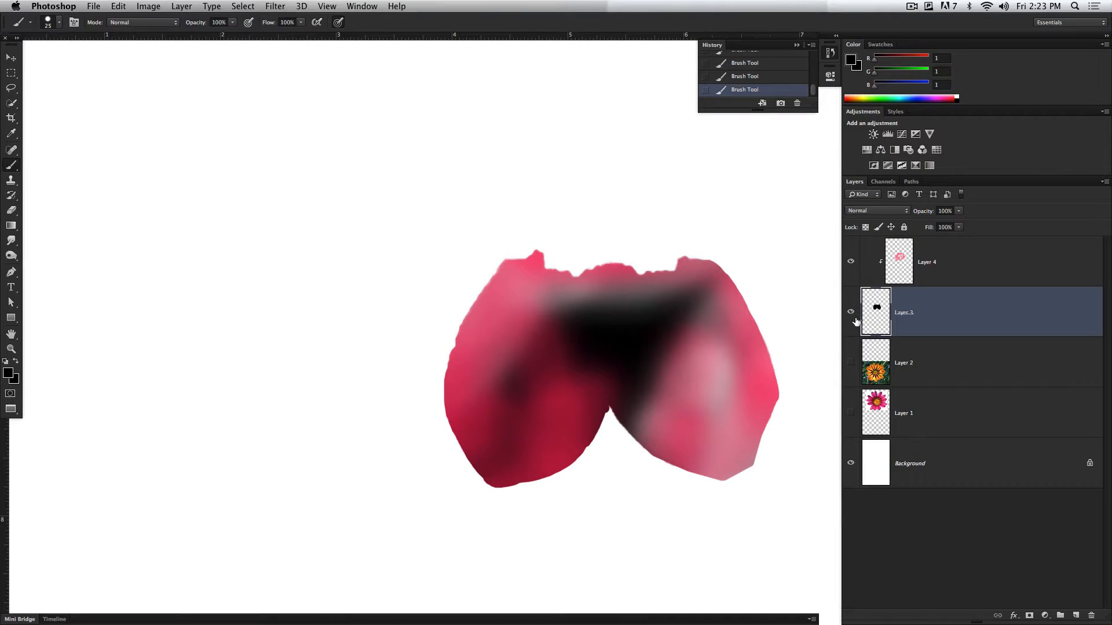
Step: Hide Layer 3 with its clipped layer, show Layer 1, and add a new layer above Layer 4
{"action": "left_click", "coordinate": [852, 313]}
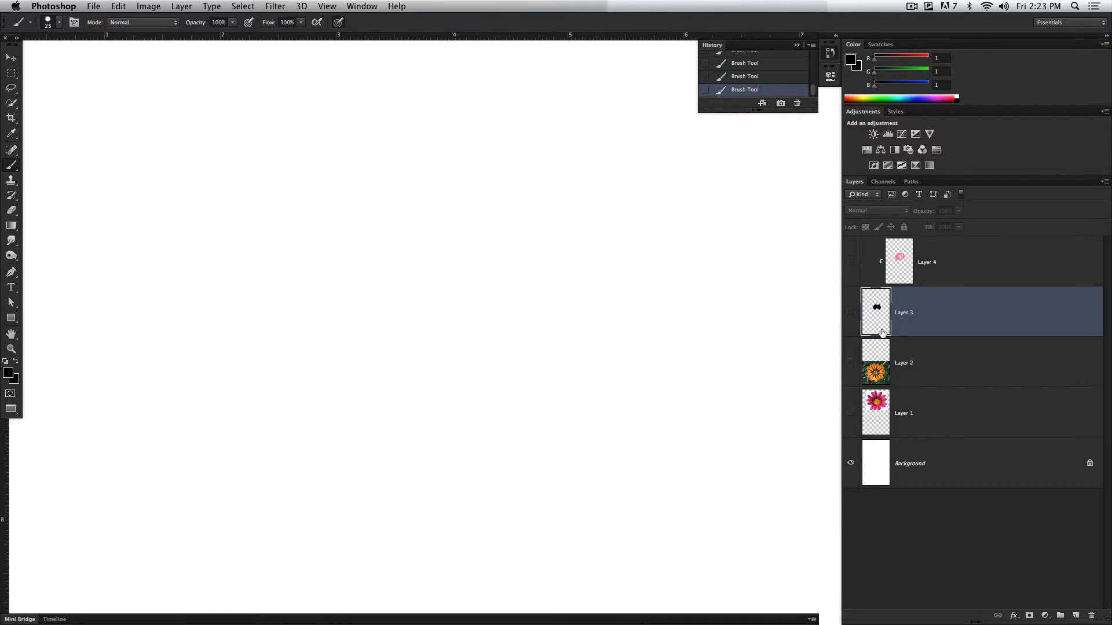
{"action": "left_click", "coordinate": [851, 414]}
{"action": "left_click", "coordinate": [980, 283]}
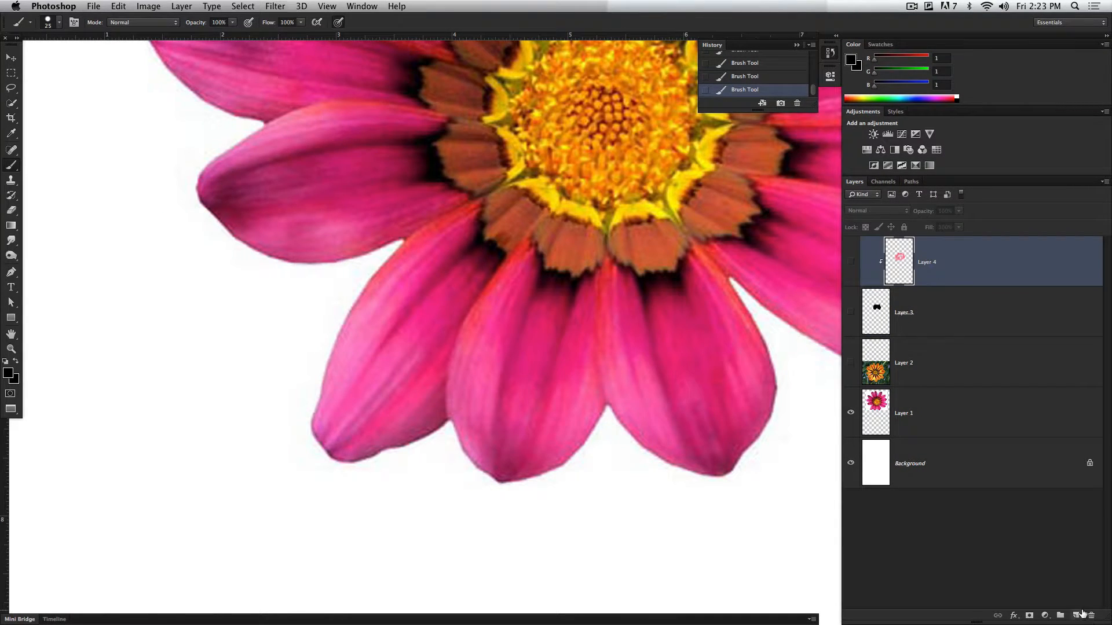
{"action": "left_click", "coordinate": [1078, 615]}
Step: Select the pink flower's two lower middle petals with Quick Selection and preview the selection in Quick Mask mode
{"action": "left_click", "coordinate": [11, 104]}
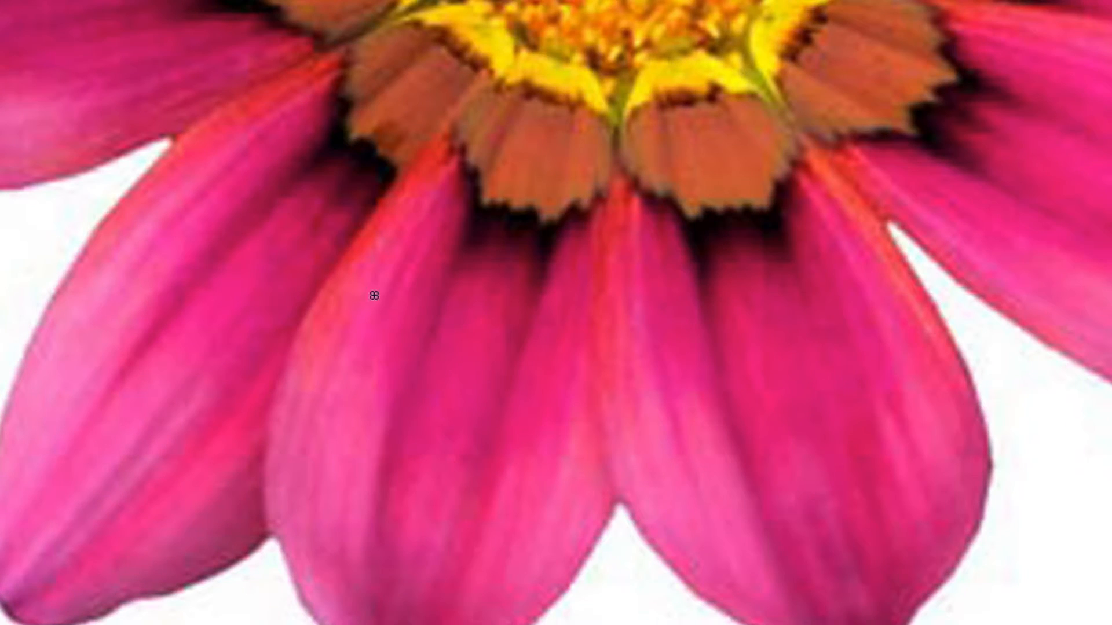
{"action": "mouse_move", "coordinate": [374, 295]}
{"action": "left_mouse_down"}
{"action": "mouse_move", "coordinate": [389, 434]}
{"action": "mouse_move", "coordinate": [489, 477]}
{"action": "left_mouse_up"}
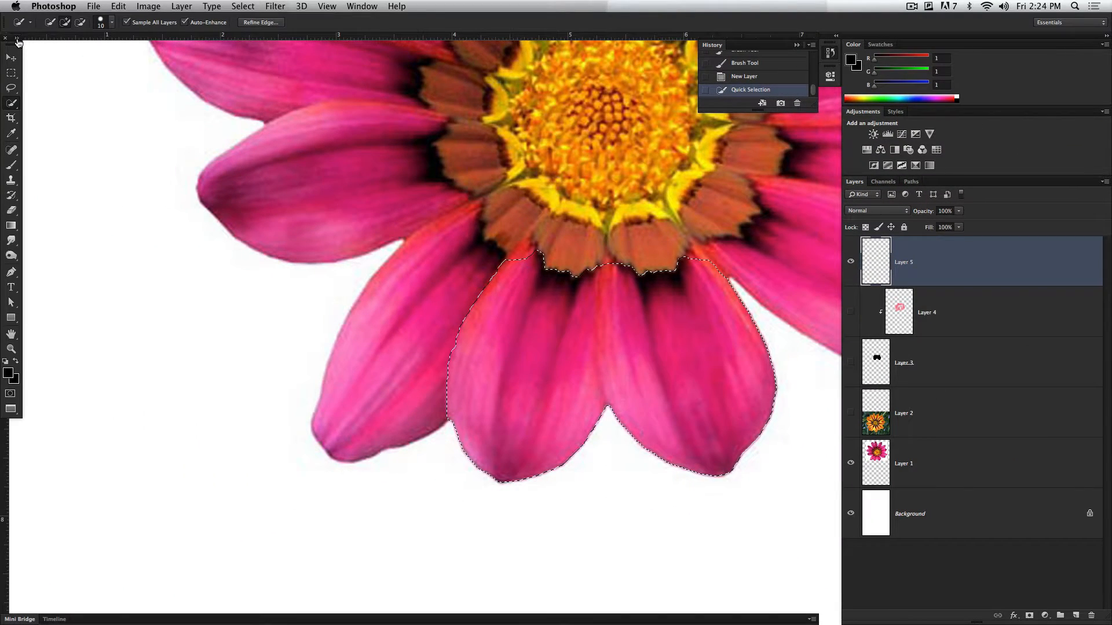
{"action": "left_click_drag", "start_coordinate": [12, 37], "coordinate": [38, 58]}
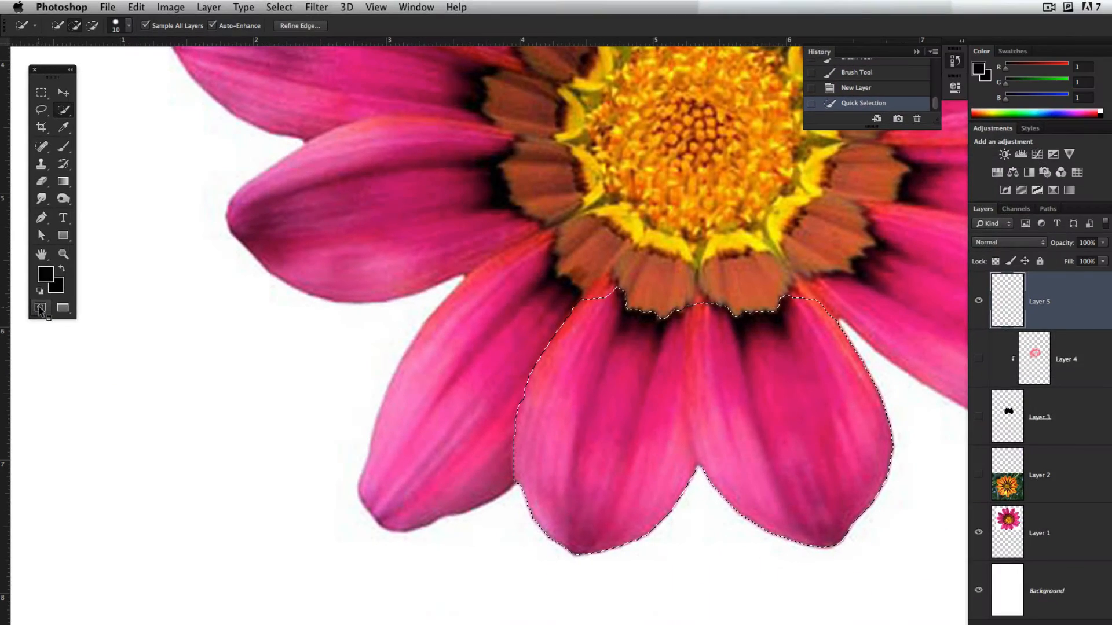
{"action": "left_click", "coordinate": [40, 307]}
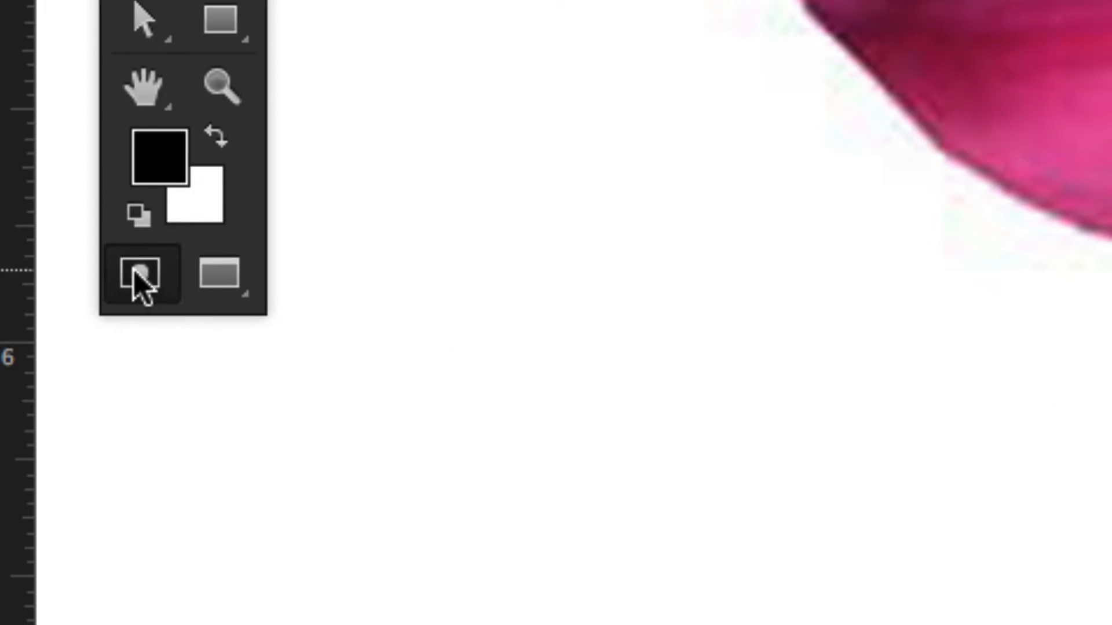
{"action": "left_click", "coordinate": [33, 267]}
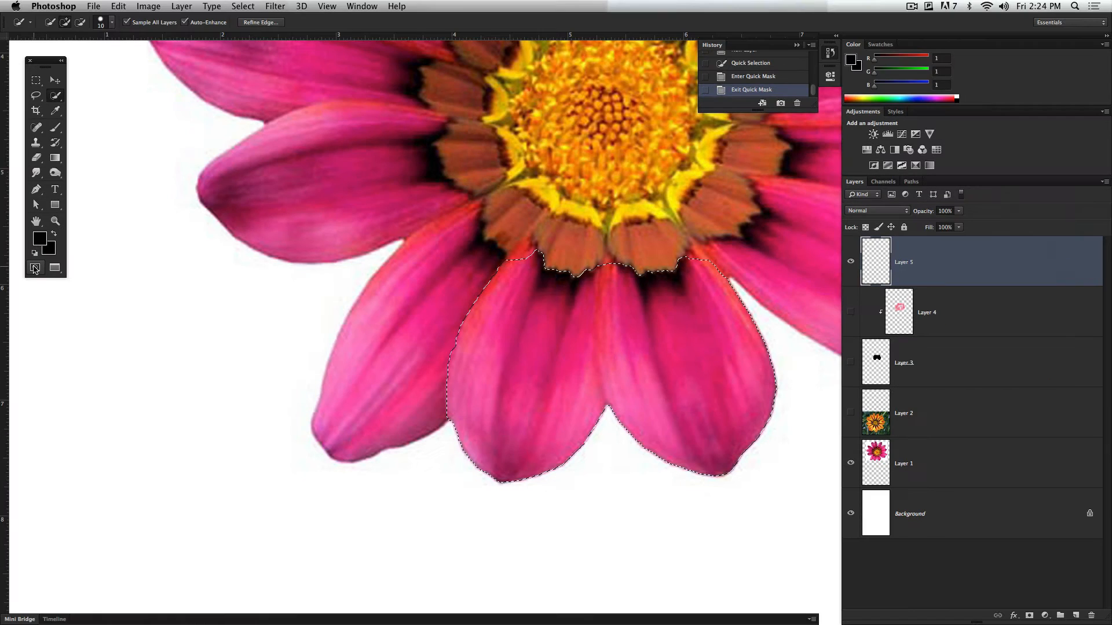
Step: Review the Quick Mask options for what the color indicates and the overlay's opacity, without changing them
{"action": "double_click", "coordinate": [136, 273]}
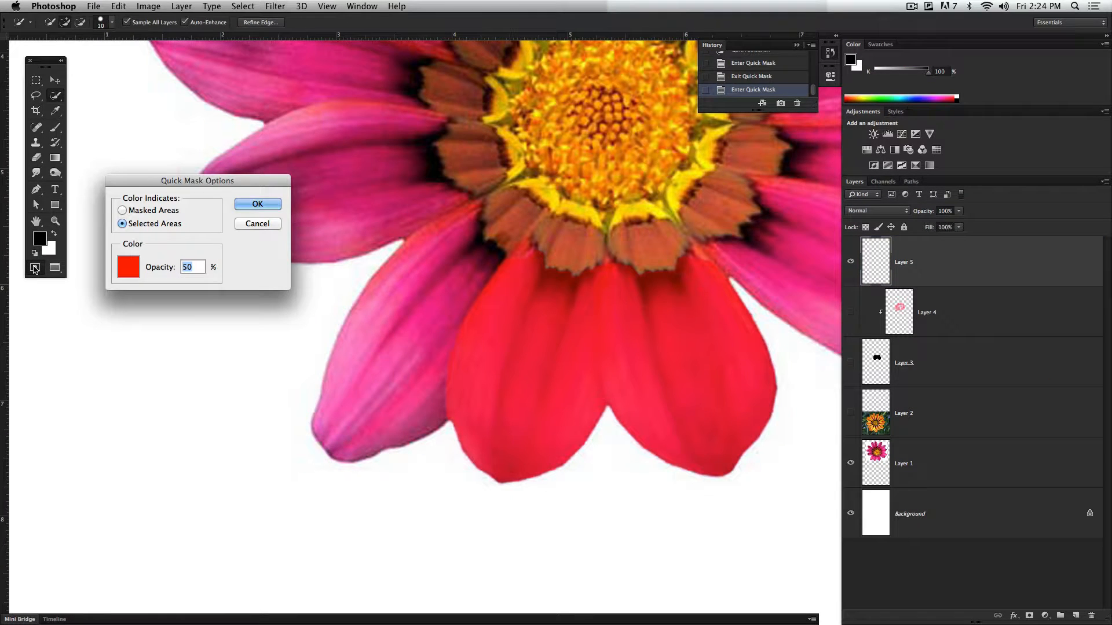
{"action": "left_click_drag", "start_coordinate": [145, 180], "coordinate": [357, 235]}
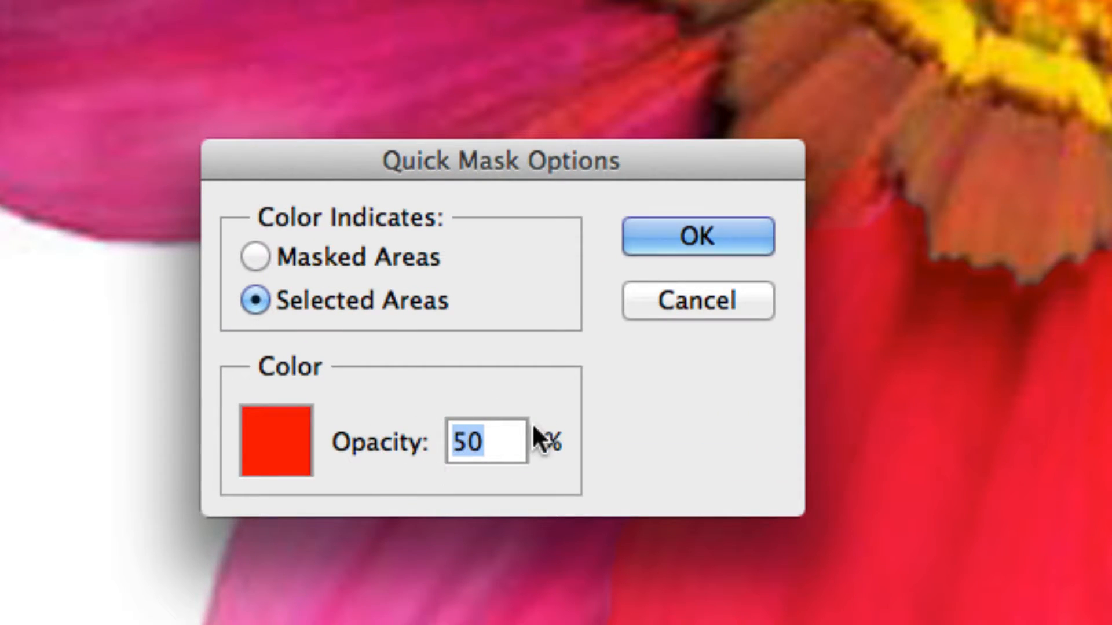
{"action": "left_click", "coordinate": [641, 311]}
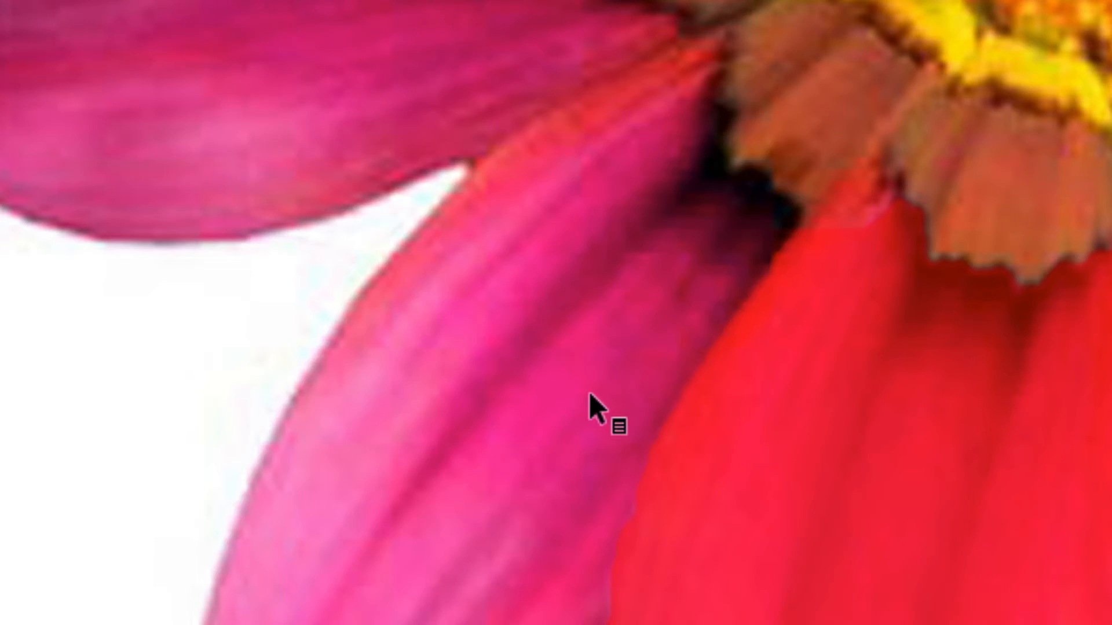
Step: Exit Quick Mask mode and deselect the pink flower's petals
{"action": "scroll", "coordinate": [591, 393], "scroll_direction": "down", "scroll_amount": 2}
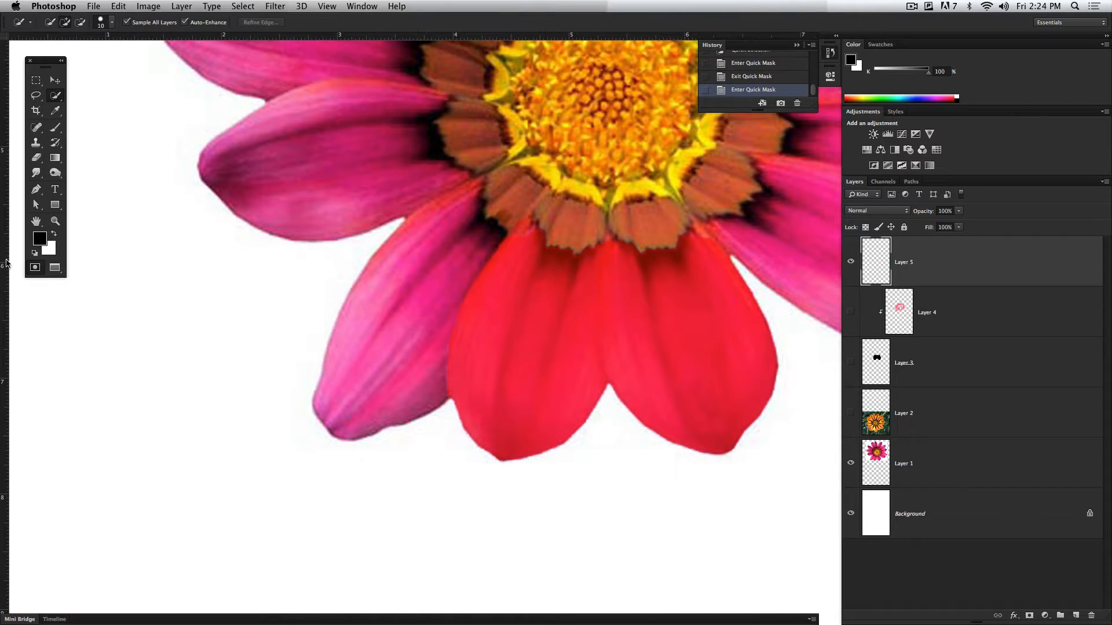
{"action": "left_click", "coordinate": [36, 267]}
{"action": "key", "text": "super+d"}
Step: Show Layer 2 and select two adjacent upper-left petals of the orange flower with Quick Selection
{"action": "scroll", "coordinate": [357, 315], "scroll_direction": "down", "scroll_amount": 5}
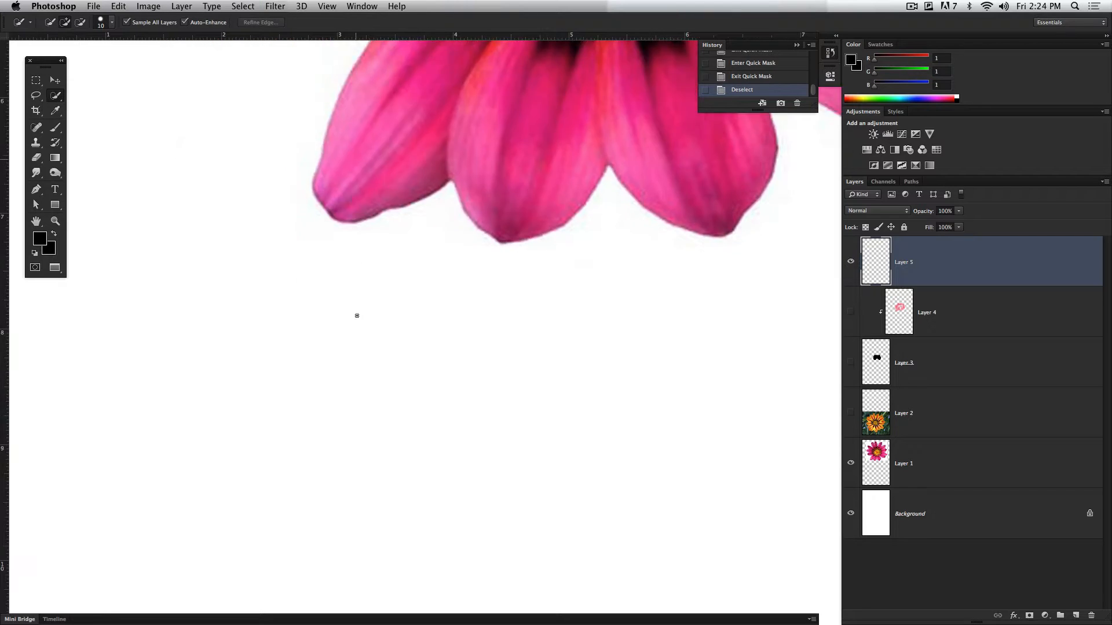
{"action": "scroll", "coordinate": [357, 316], "scroll_direction": "down", "scroll_amount": 20}
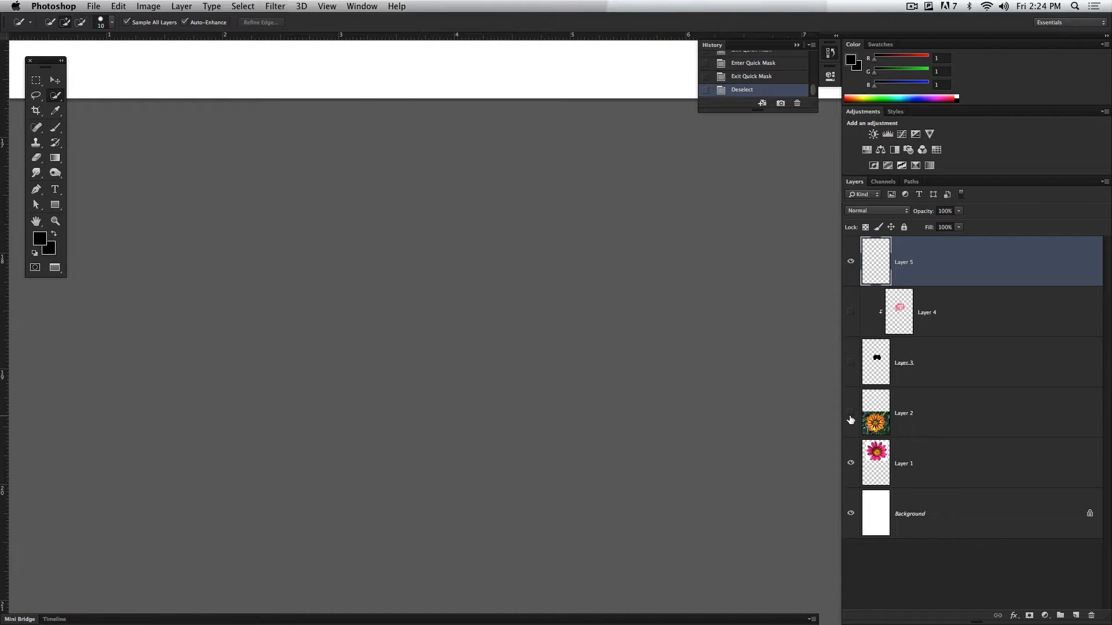
{"action": "left_click", "coordinate": [851, 418]}
{"action": "scroll", "coordinate": [624, 303], "scroll_direction": "up", "scroll_amount": 10}
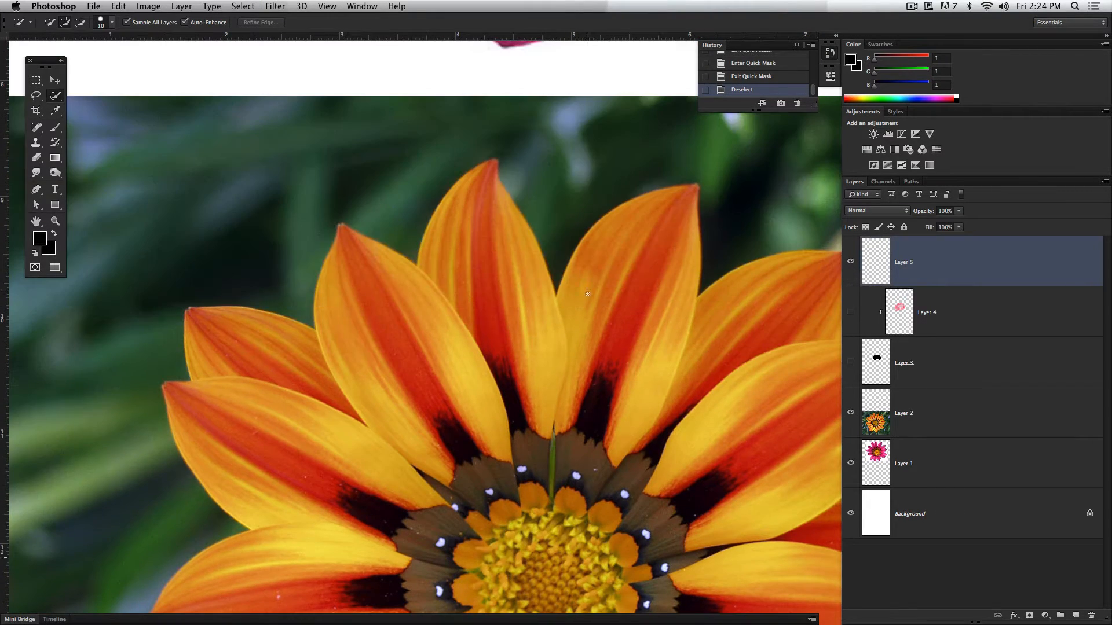
{"action": "mouse_move", "coordinate": [347, 314]}
{"action": "left_mouse_down"}
{"action": "mouse_move", "coordinate": [377, 371]}
{"action": "mouse_move", "coordinate": [431, 409]}
{"action": "left_mouse_up"}
{"action": "left_click_drag", "start_coordinate": [446, 285], "coordinate": [483, 254]}
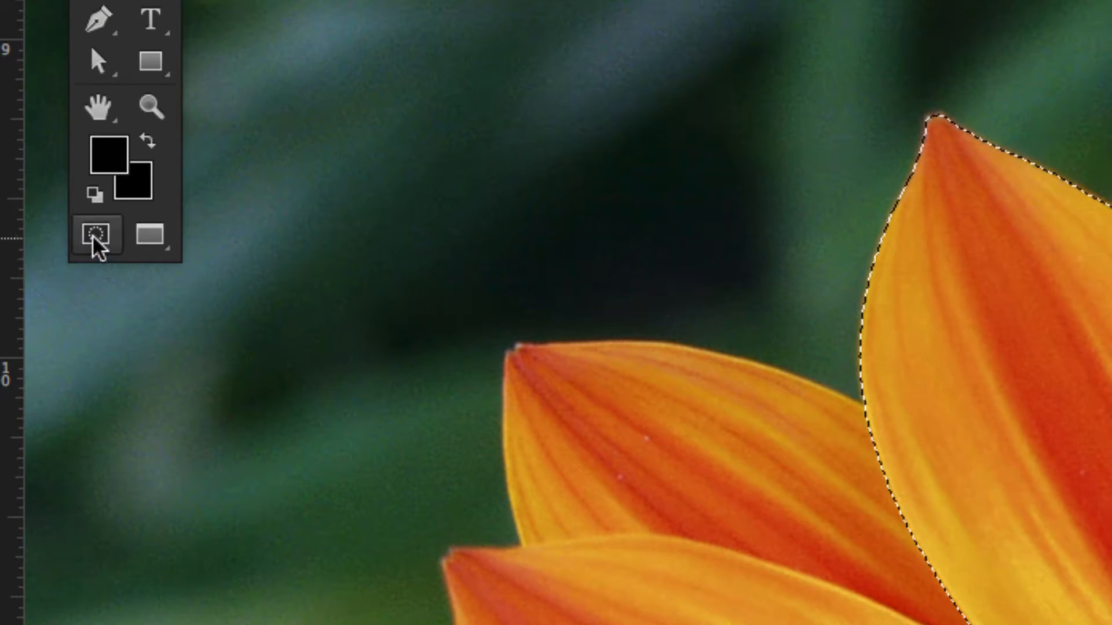
Step: Enter Quick Mask mode and brush from the masked left petal onto the neighboring orange petal to extend the selection
{"action": "left_click", "coordinate": [95, 237]}
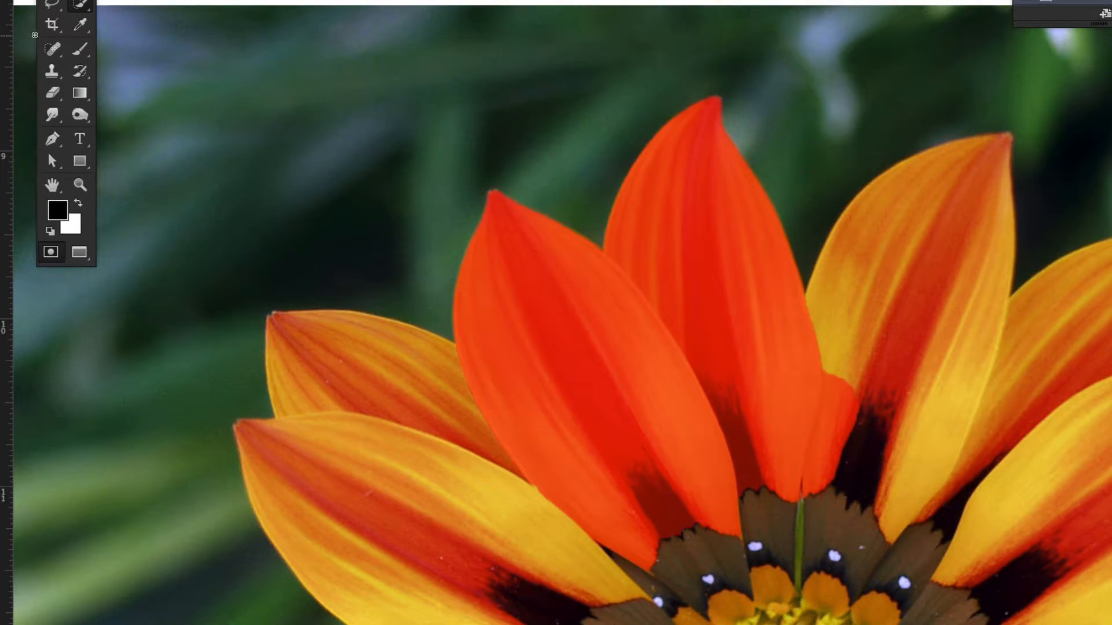
{"action": "left_click", "coordinate": [79, 52]}
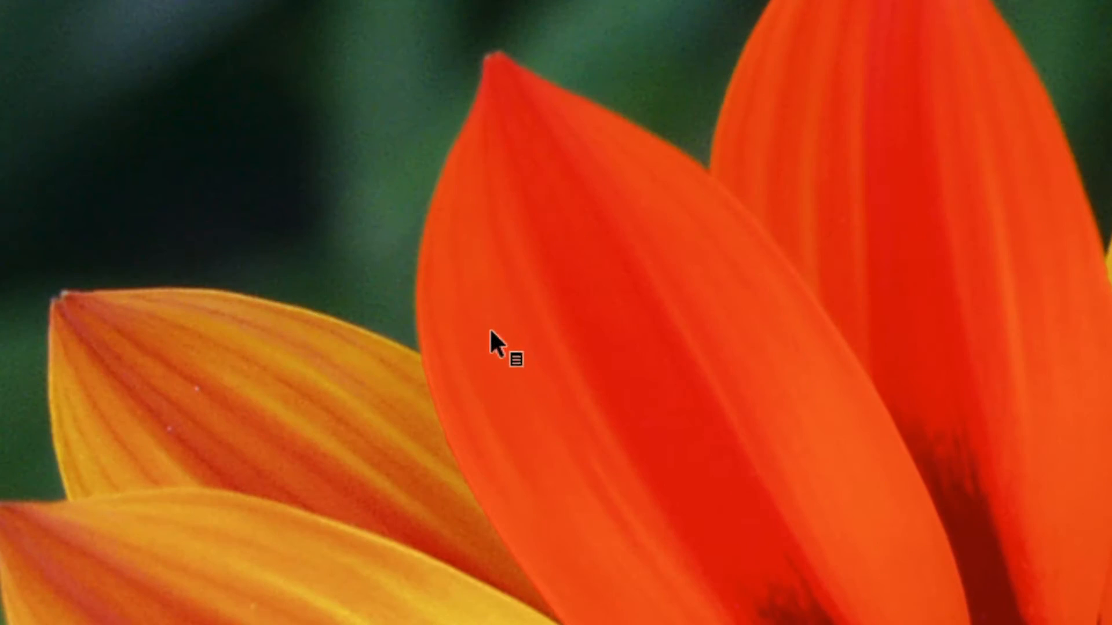
{"action": "left_click_drag", "start_coordinate": [431, 411], "coordinate": [377, 393]}
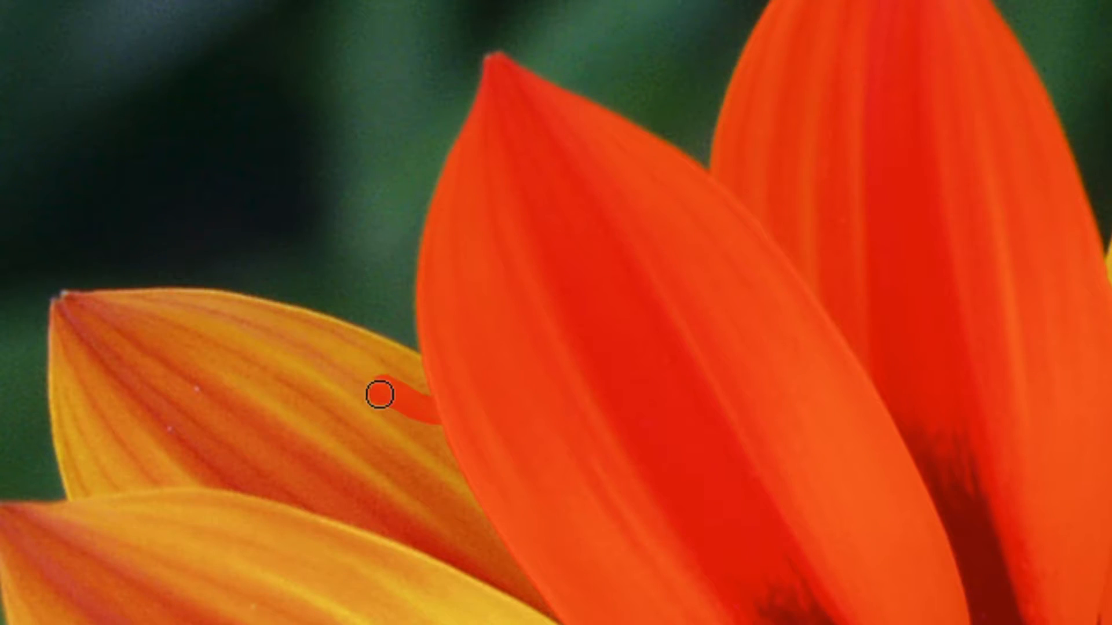
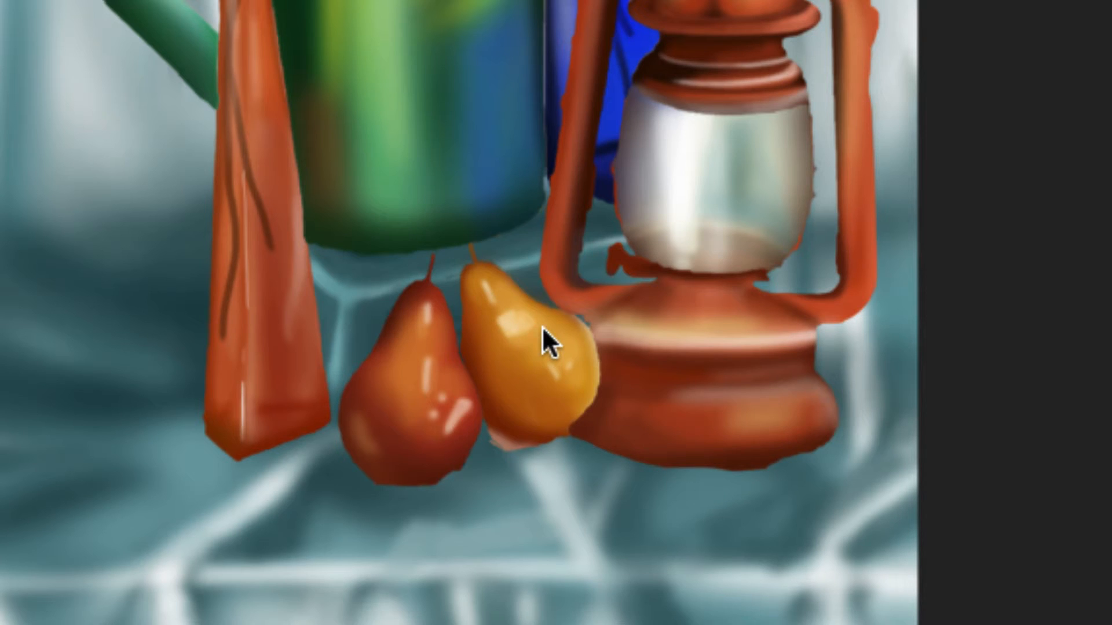
Step: Examine the pears, lantern, watering can and flowers in the still life painting screenshot, and close its preview
{"action": "left_click_drag", "start_coordinate": [542, 326], "coordinate": [500, 309]}
{"action": "scroll", "coordinate": [654, 54], "scroll_direction": "up", "scroll_amount": 5}
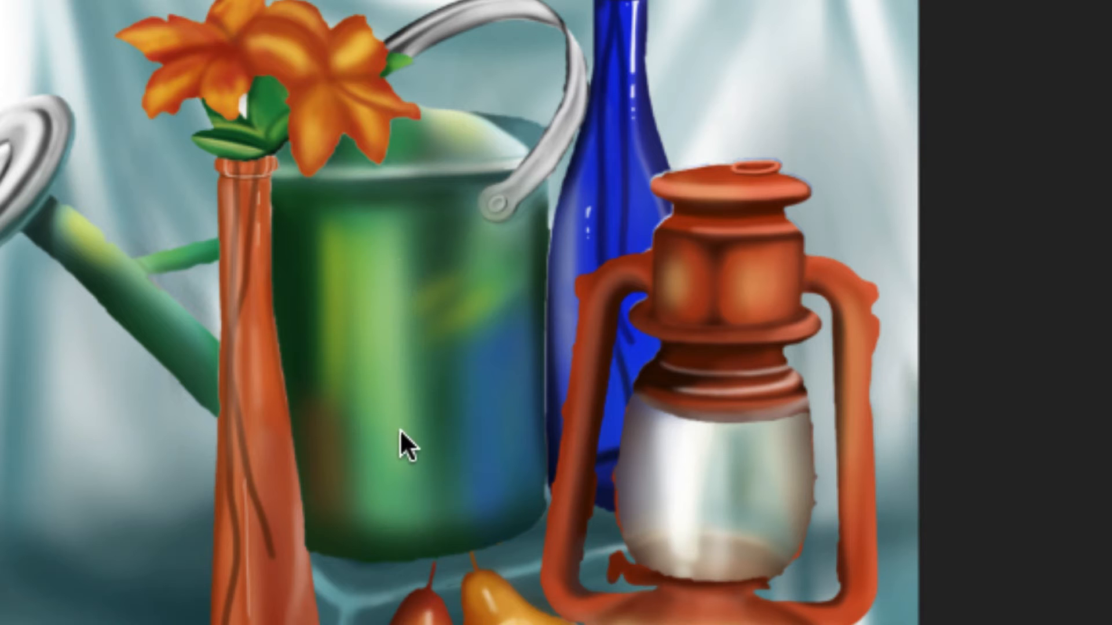
{"action": "scroll", "coordinate": [640, 24], "scroll_direction": "up", "scroll_amount": 1}
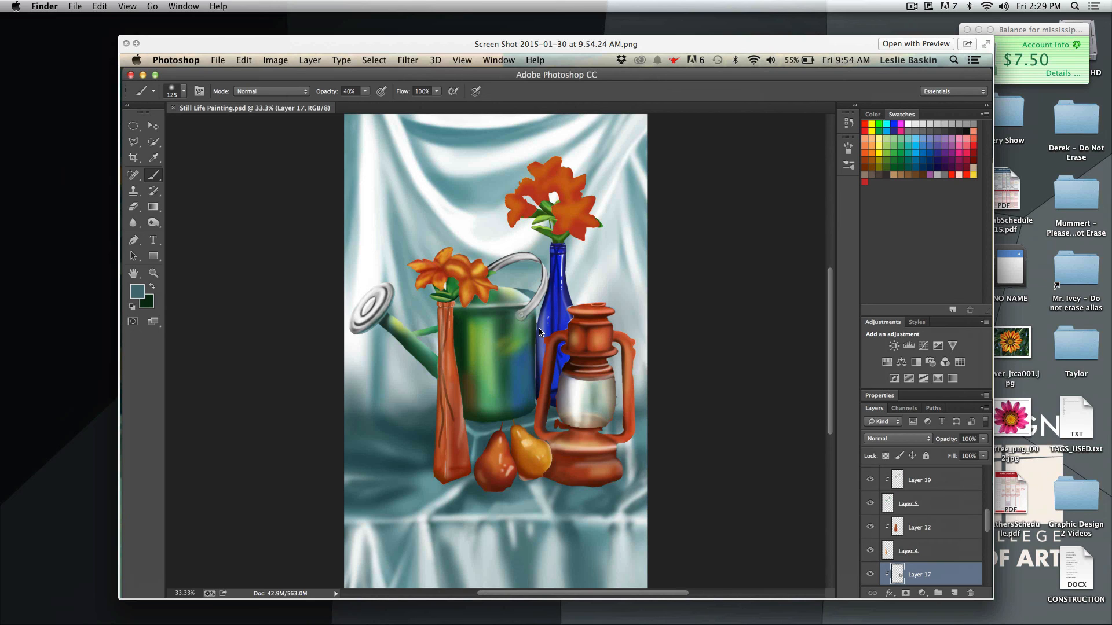
{"action": "key", "text": "space"}
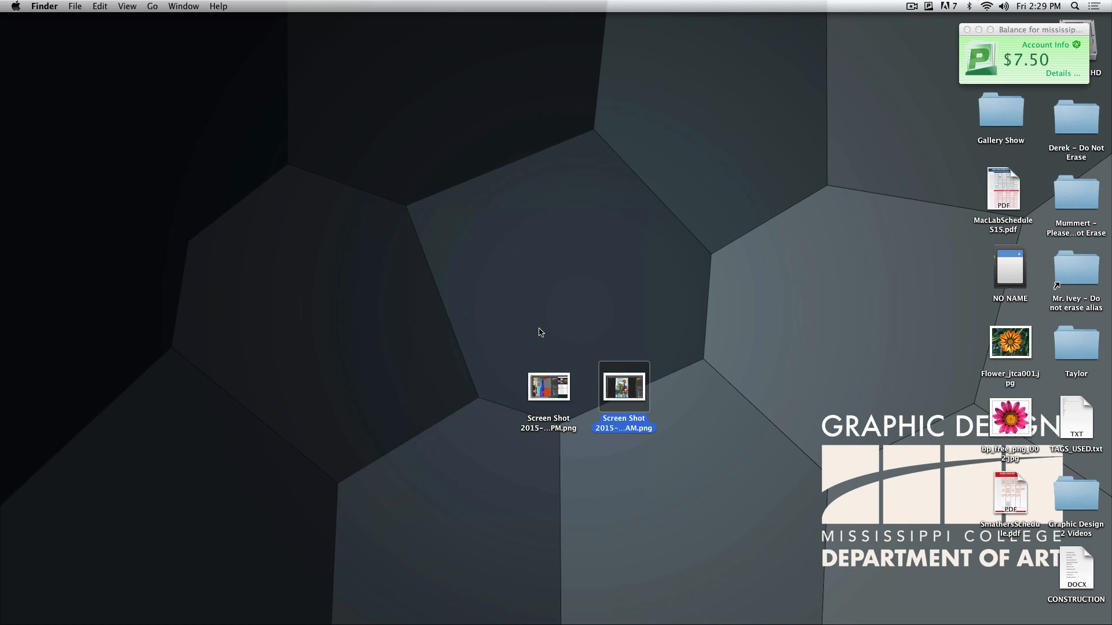
{"action": "left_click", "coordinate": [911, 7]}
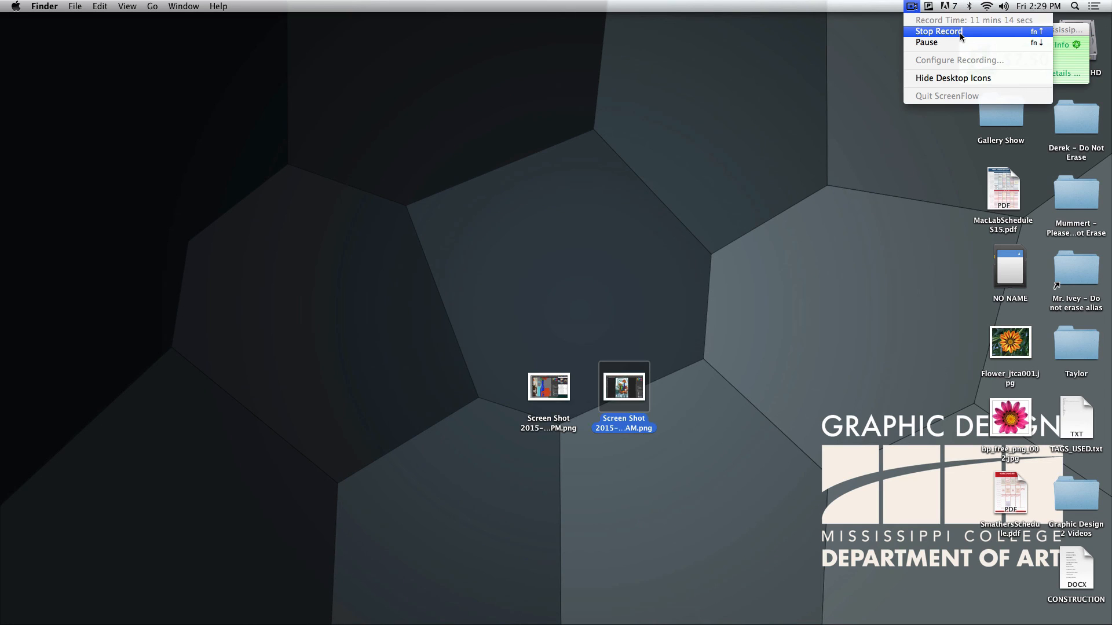